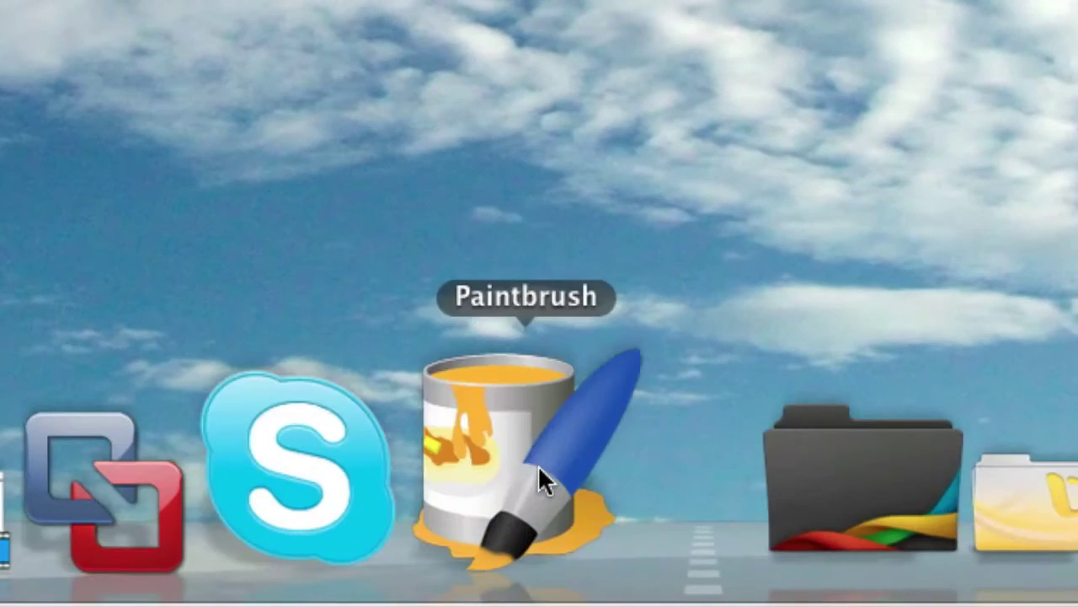
Step: Launch Paintbrush and create a new blank canvas from the 800 x 600 preset
{"action": "left_click", "coordinate": [649, 583]}
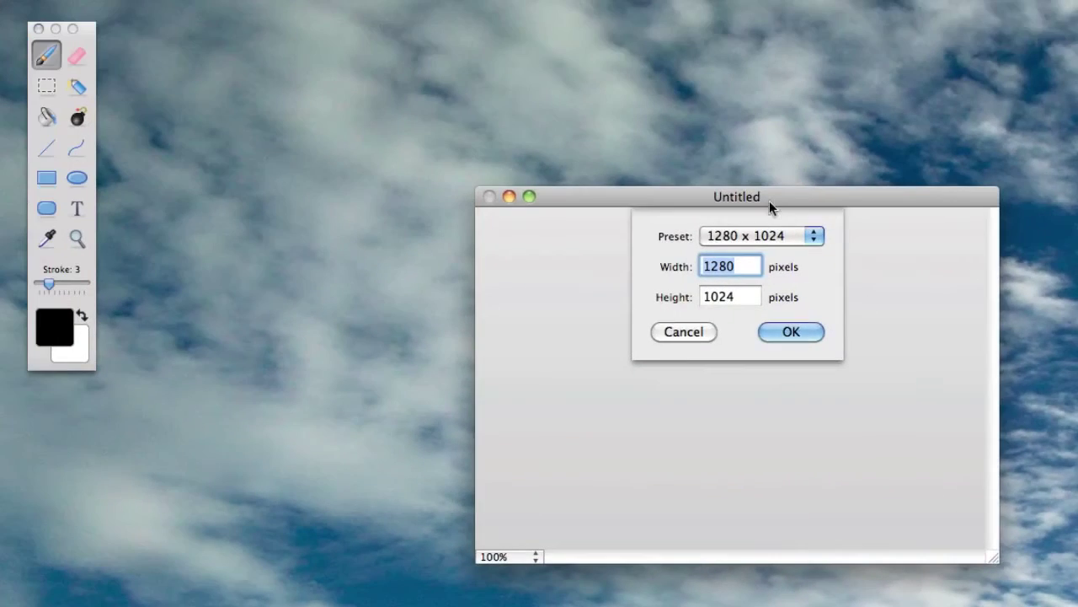
{"action": "left_click", "coordinate": [775, 236]}
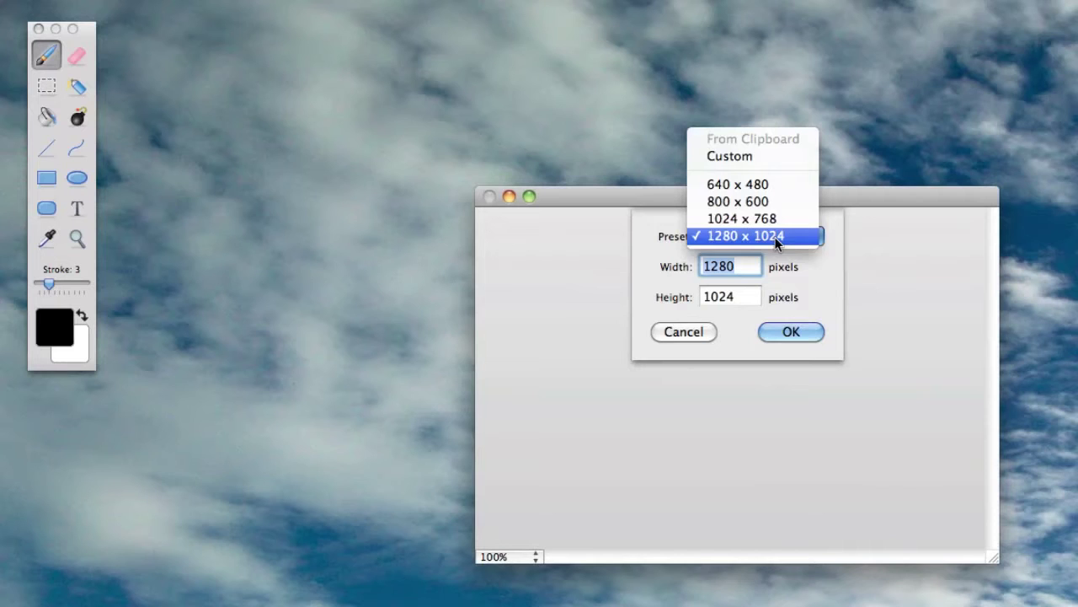
{"action": "left_click", "coordinate": [775, 202]}
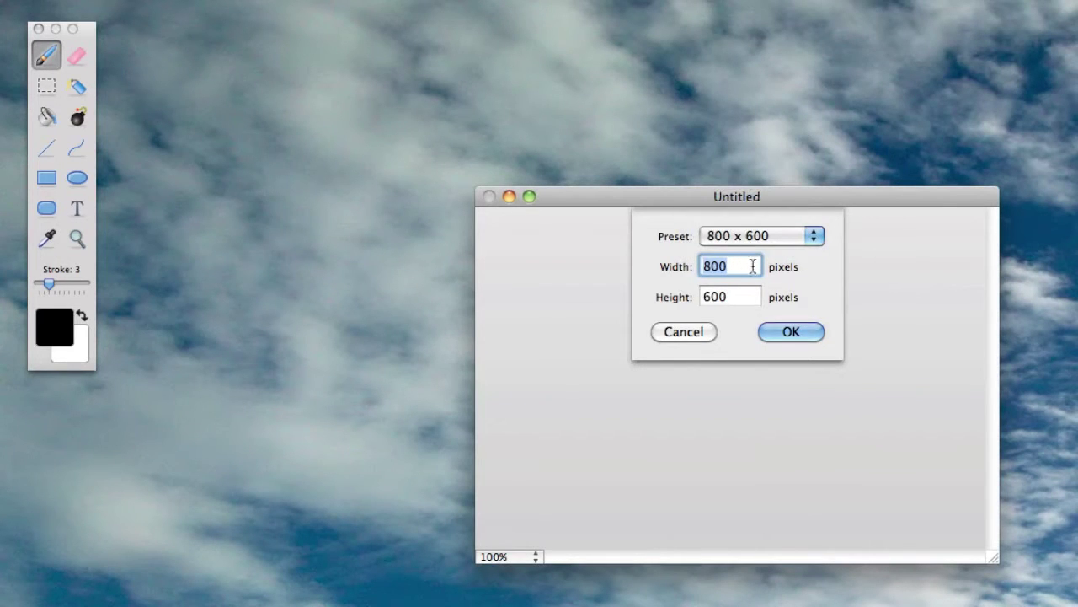
{"action": "left_click", "coordinate": [790, 328]}
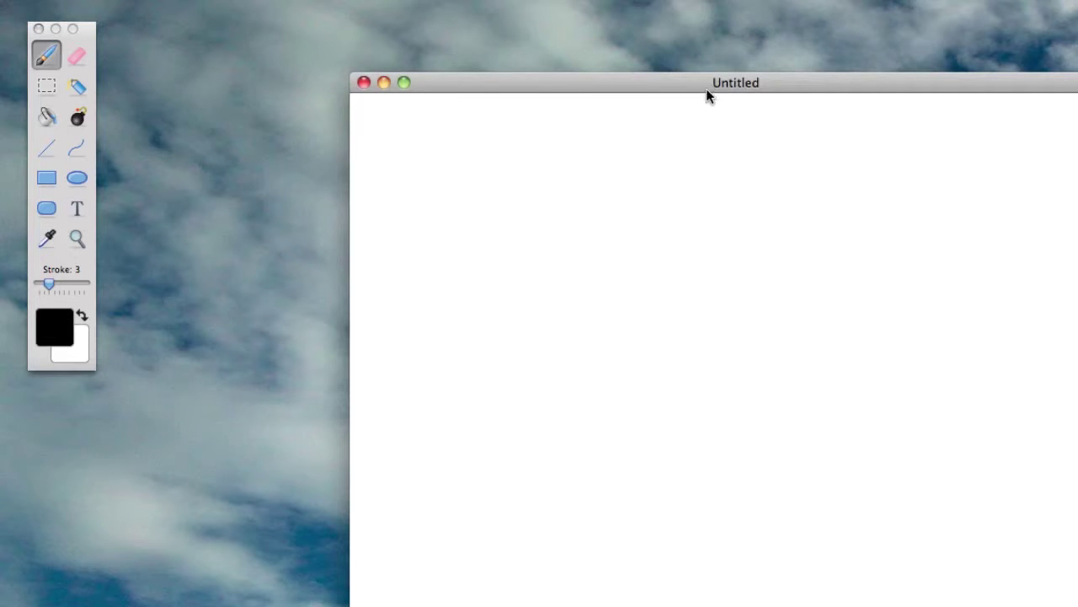
Step: Arrange the image window and tool palette, then draw a wavy stroke near the top at width 3
{"action": "left_click_drag", "start_coordinate": [706, 88], "coordinate": [809, 110]}
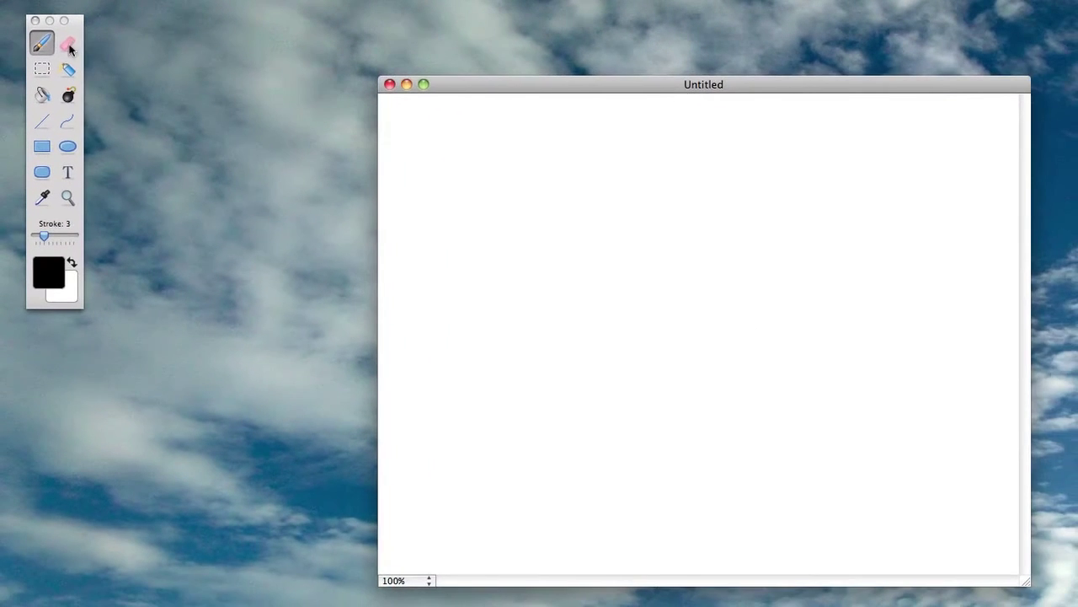
{"action": "left_click_drag", "start_coordinate": [70, 26], "coordinate": [191, 132]}
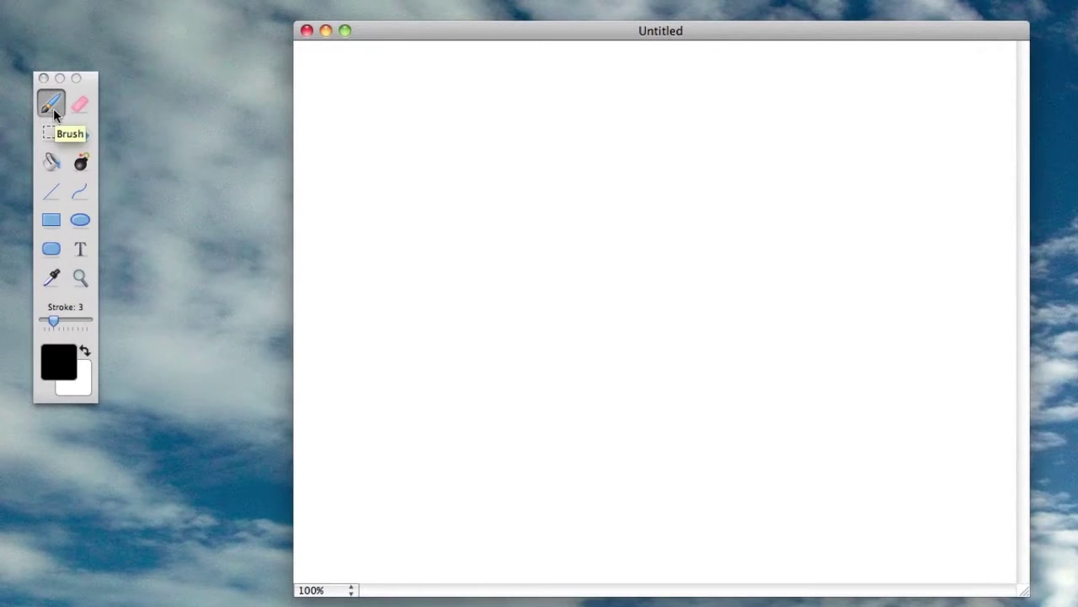
{"action": "mouse_move", "coordinate": [379, 121]}
{"action": "left_mouse_down"}
{"action": "mouse_move", "coordinate": [634, 172]}
{"action": "mouse_move", "coordinate": [763, 175]}
{"action": "left_mouse_up"}
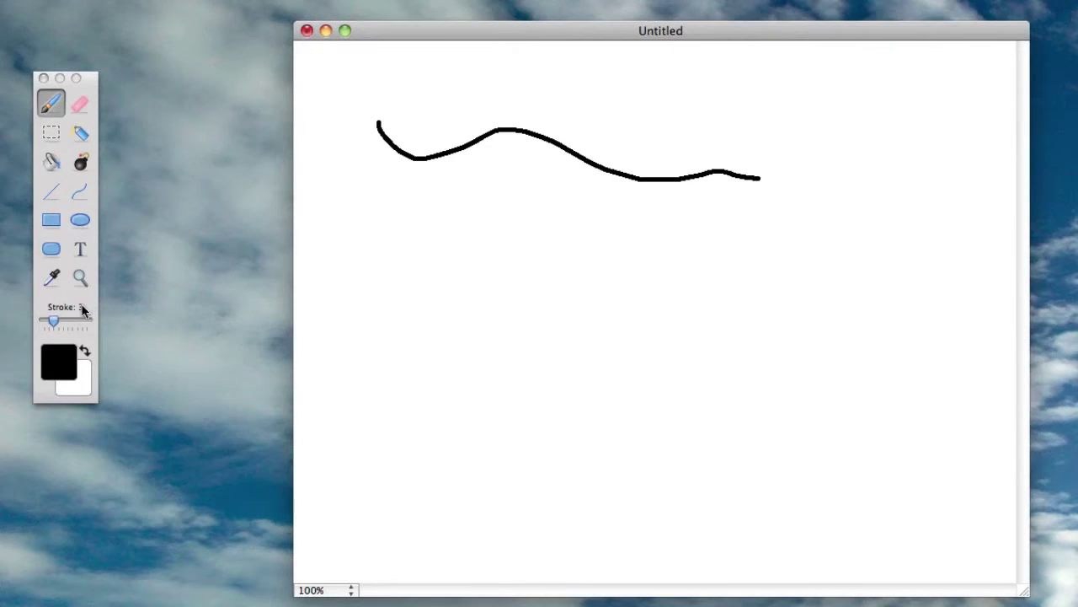
Step: Draw a thick curving stroke at width 10 and a thin one at width 1, then reset width to 10
{"action": "left_click_drag", "start_coordinate": [53, 321], "coordinate": [95, 321]}
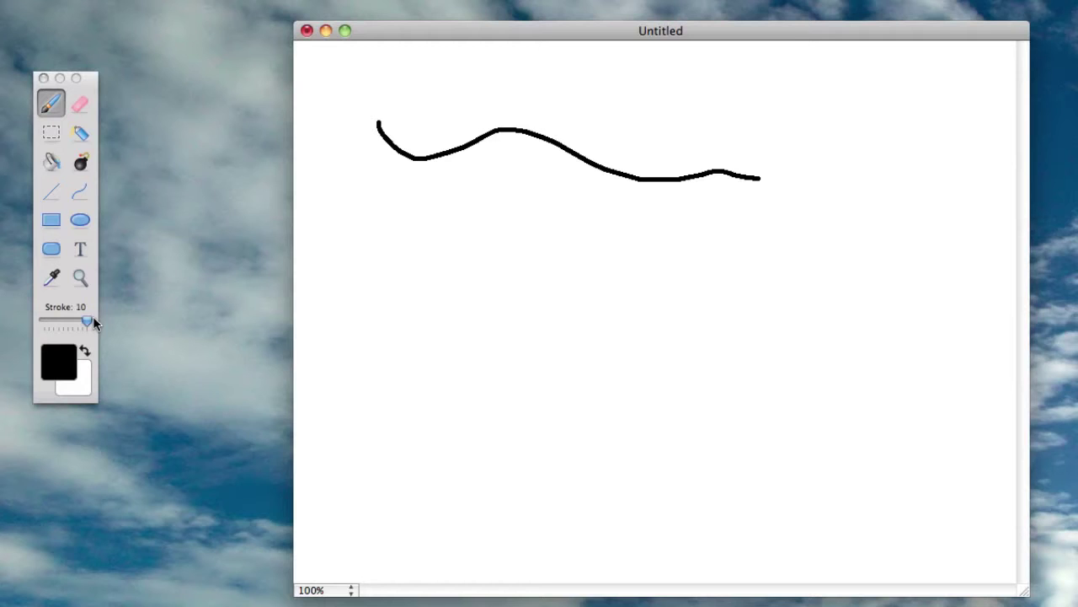
{"action": "mouse_move", "coordinate": [375, 215]}
{"action": "left_mouse_down"}
{"action": "mouse_move", "coordinate": [482, 265]}
{"action": "mouse_move", "coordinate": [715, 329]}
{"action": "left_mouse_up"}
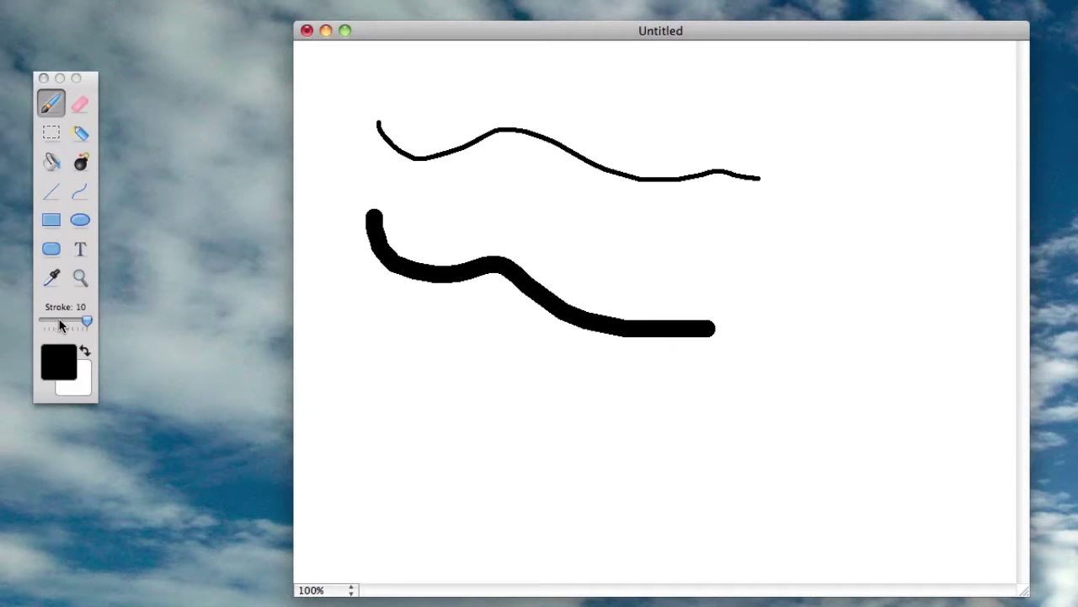
{"action": "left_click_drag", "start_coordinate": [60, 326], "coordinate": [39, 325]}
{"action": "mouse_move", "coordinate": [454, 299]}
{"action": "left_mouse_down"}
{"action": "mouse_move", "coordinate": [456, 345]}
{"action": "mouse_move", "coordinate": [671, 376]}
{"action": "left_mouse_up"}
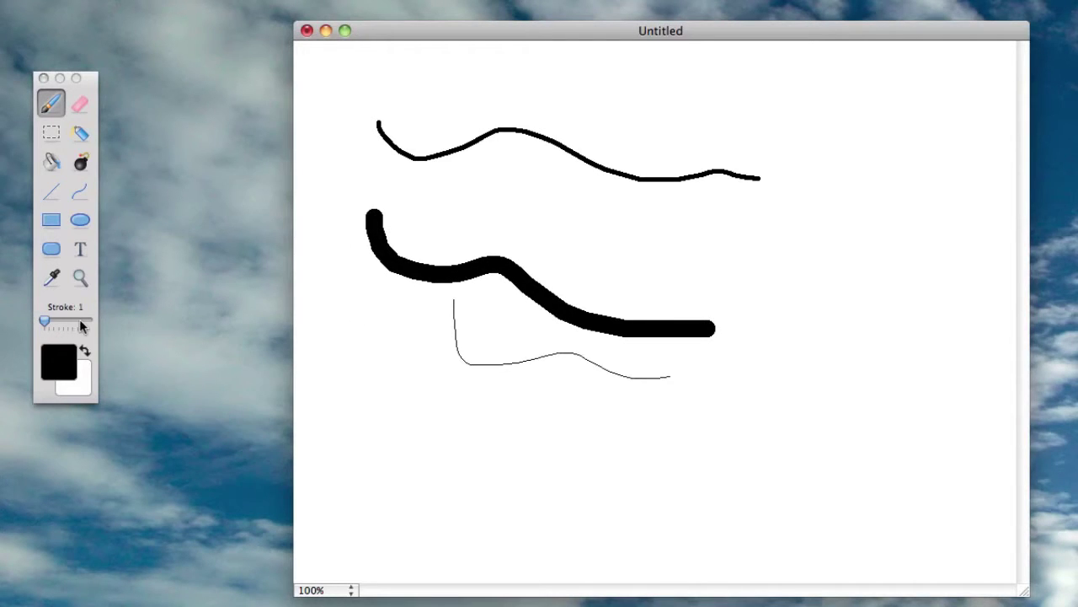
{"action": "left_click_drag", "start_coordinate": [82, 326], "coordinate": [153, 328]}
Step: Erase gaps through the thick stroke and move part of the top stroke to the top right
{"action": "left_click", "coordinate": [80, 103]}
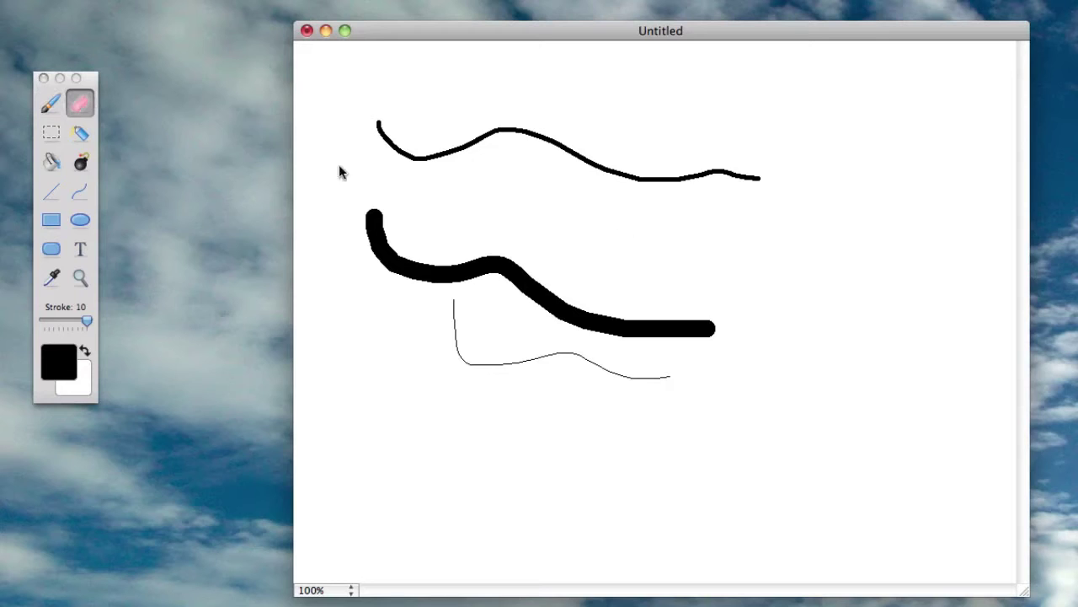
{"action": "mouse_move", "coordinate": [720, 311]}
{"action": "left_mouse_down"}
{"action": "mouse_move", "coordinate": [557, 304]}
{"action": "mouse_move", "coordinate": [446, 270]}
{"action": "left_mouse_up"}
{"action": "left_click", "coordinate": [51, 132]}
{"action": "mouse_move", "coordinate": [456, 113]}
{"action": "left_mouse_down"}
{"action": "mouse_move", "coordinate": [568, 173]}
{"action": "mouse_move", "coordinate": [651, 201]}
{"action": "left_mouse_up"}
{"action": "left_click_drag", "start_coordinate": [565, 152], "coordinate": [903, 130]}
Step: Spray speckled dot clusters across the canvas with the Airbrush
{"action": "left_click", "coordinate": [80, 132]}
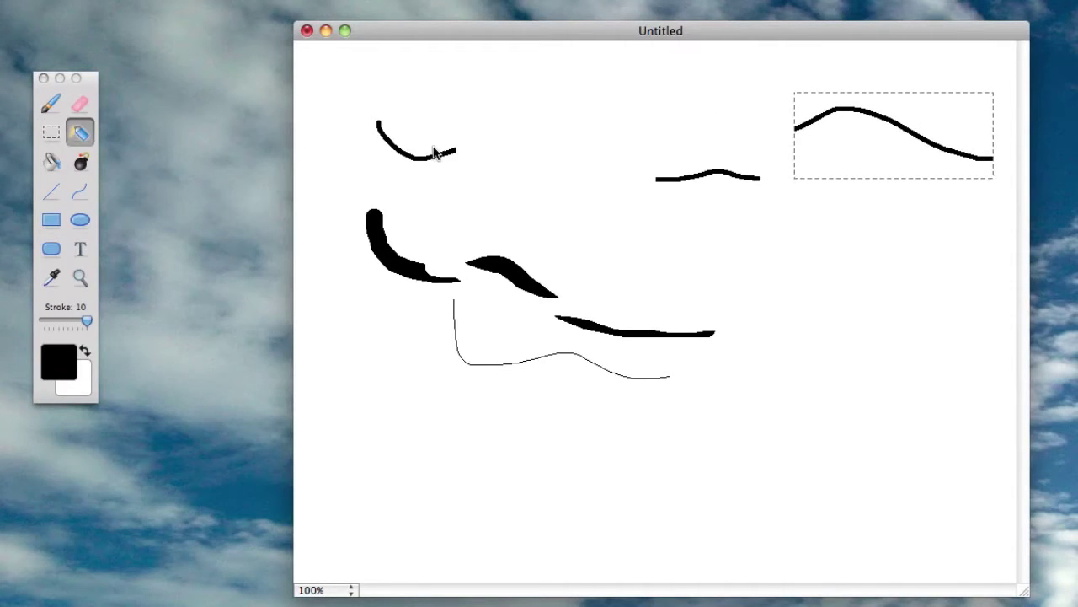
{"action": "mouse_move", "coordinate": [590, 152]}
{"action": "left_mouse_down"}
{"action": "mouse_move", "coordinate": [724, 265]}
{"action": "mouse_move", "coordinate": [902, 344]}
{"action": "mouse_move", "coordinate": [687, 548]}
{"action": "left_mouse_up"}
{"action": "mouse_move", "coordinate": [689, 459]}
{"action": "left_mouse_down"}
{"action": "mouse_move", "coordinate": [525, 274]}
{"action": "mouse_move", "coordinate": [346, 213]}
{"action": "left_mouse_up"}
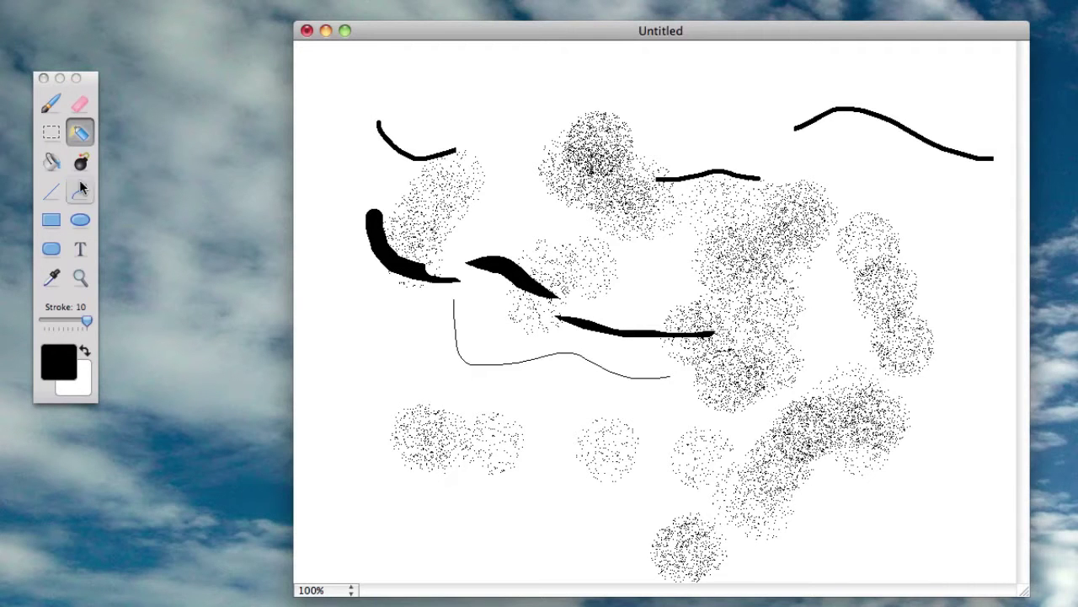
Step: Fill the canvas with black, then wipe it back to white with the Bomb tool
{"action": "left_click", "coordinate": [52, 161]}
{"action": "left_click", "coordinate": [538, 85]}
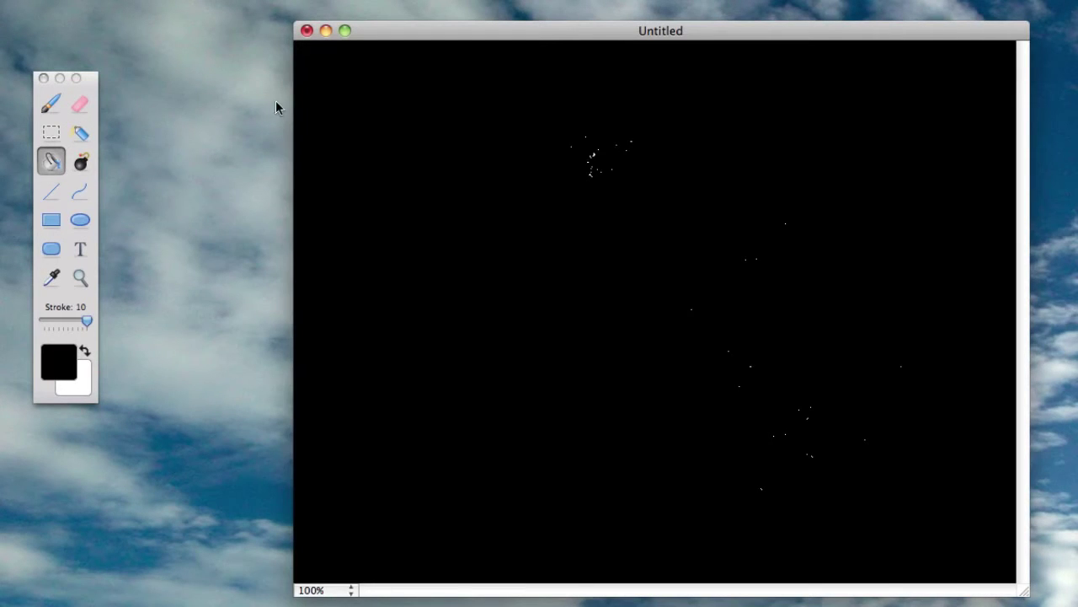
{"action": "left_click", "coordinate": [81, 161]}
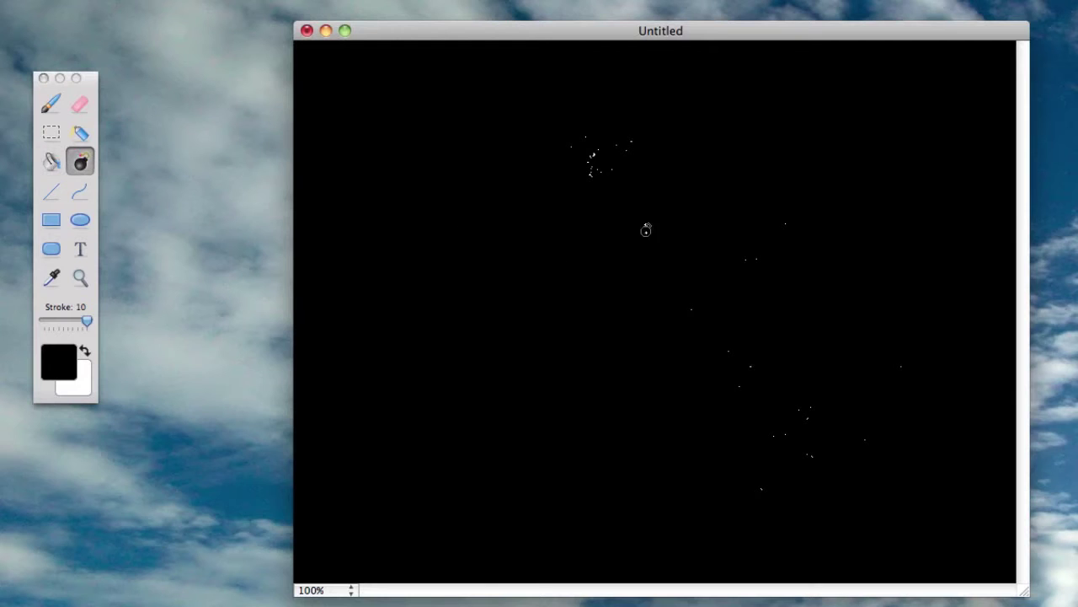
{"action": "left_click", "coordinate": [631, 231]}
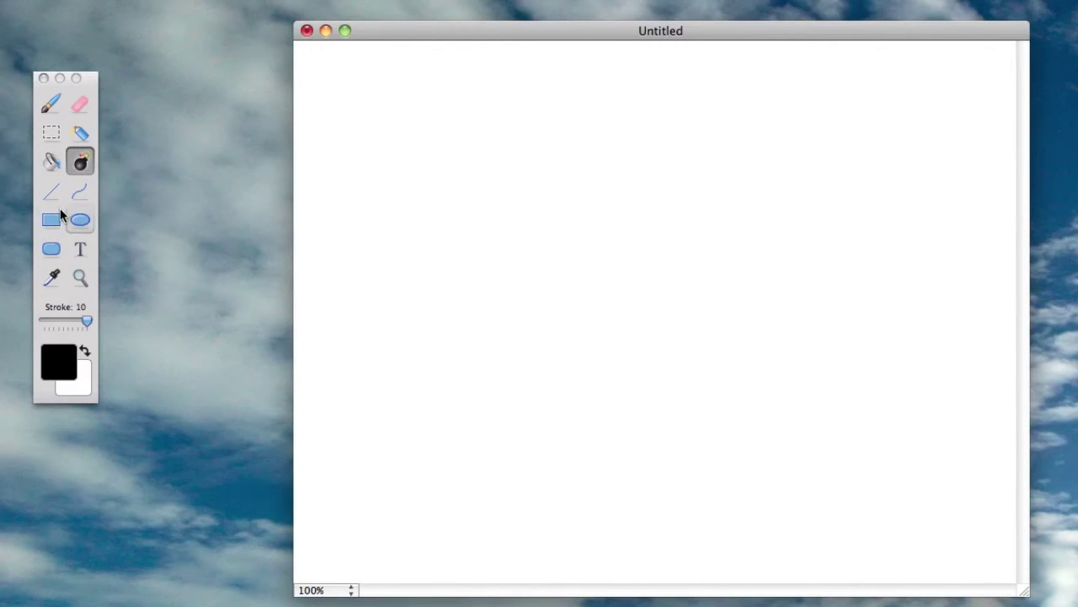
Step: Draw three thick straight lines and a C-shaped curve with the Line and Curve tools
{"action": "left_click", "coordinate": [55, 196]}
{"action": "left_click_drag", "start_coordinate": [374, 115], "coordinate": [560, 324]}
{"action": "left_click_drag", "start_coordinate": [468, 323], "coordinate": [775, 101]}
{"action": "left_click_drag", "start_coordinate": [596, 124], "coordinate": [581, 330]}
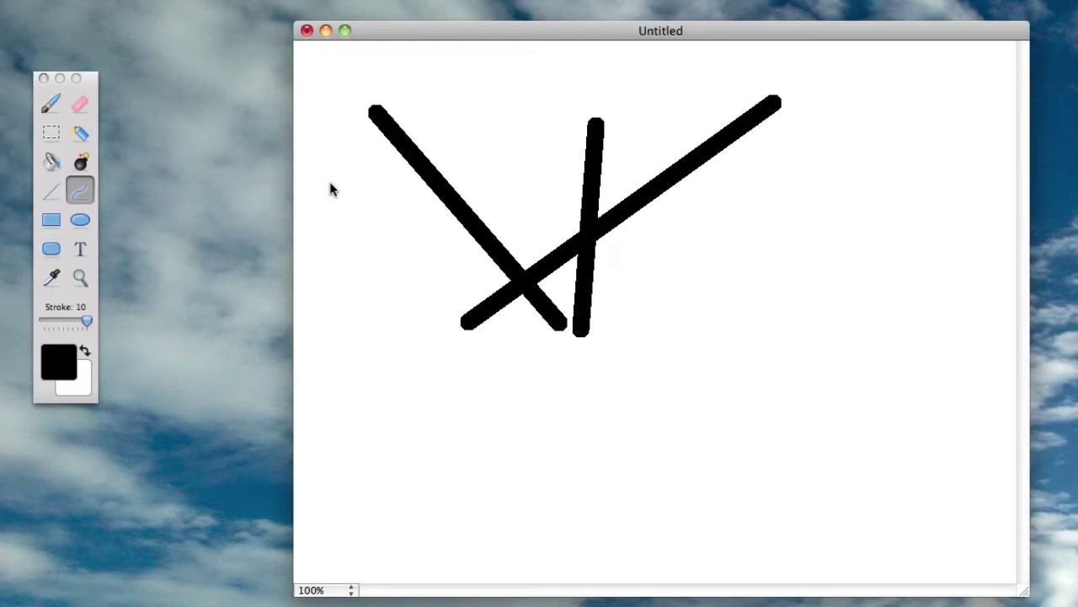
{"action": "left_click_drag", "start_coordinate": [898, 115], "coordinate": [751, 381]}
{"action": "mouse_move", "coordinate": [839, 224]}
{"action": "left_mouse_down"}
{"action": "mouse_move", "coordinate": [918, 266]}
{"action": "mouse_move", "coordinate": [817, 426]}
{"action": "mouse_move", "coordinate": [390, 284]}
{"action": "mouse_move", "coordinate": [857, 171]}
{"action": "mouse_move", "coordinate": [612, 466]}
{"action": "mouse_move", "coordinate": [388, 316]}
{"action": "left_mouse_up"}
Step: Draw a rectangle below the strokes, an ellipse across them and a large rounded rectangle
{"action": "left_click", "coordinate": [52, 219]}
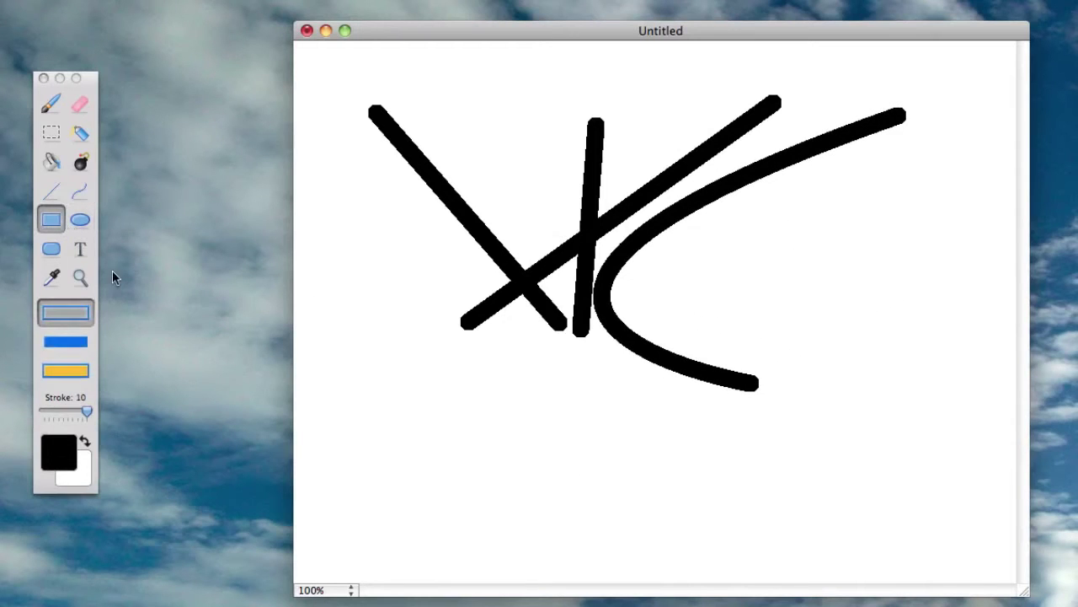
{"action": "left_click_drag", "start_coordinate": [470, 342], "coordinate": [774, 463]}
{"action": "left_click", "coordinate": [80, 220]}
{"action": "left_click_drag", "start_coordinate": [339, 164], "coordinate": [708, 323]}
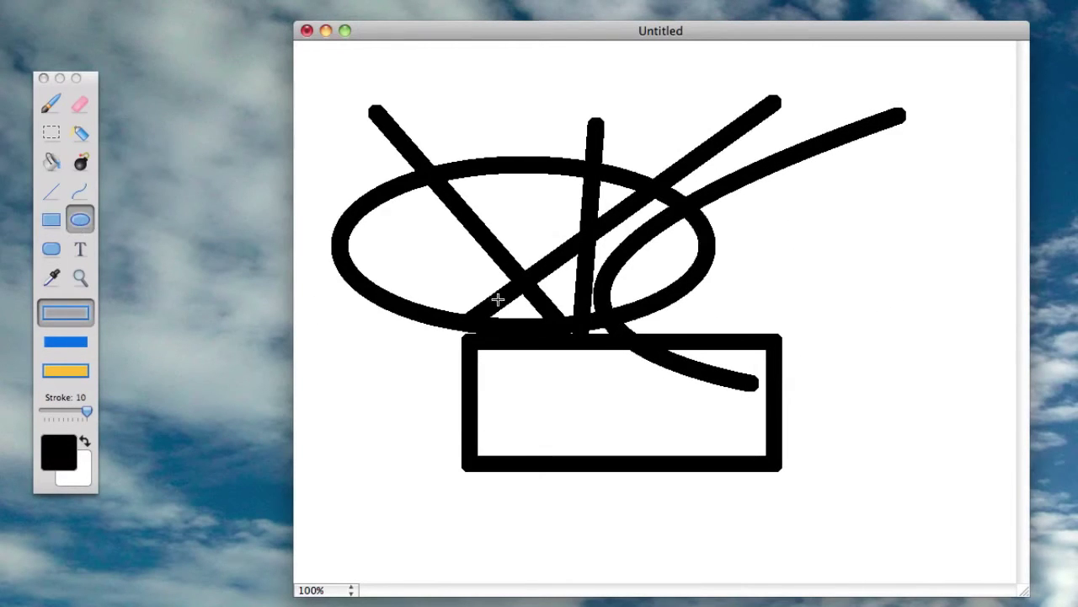
{"action": "left_click", "coordinate": [51, 249]}
{"action": "left_click_drag", "start_coordinate": [441, 234], "coordinate": [1040, 451]}
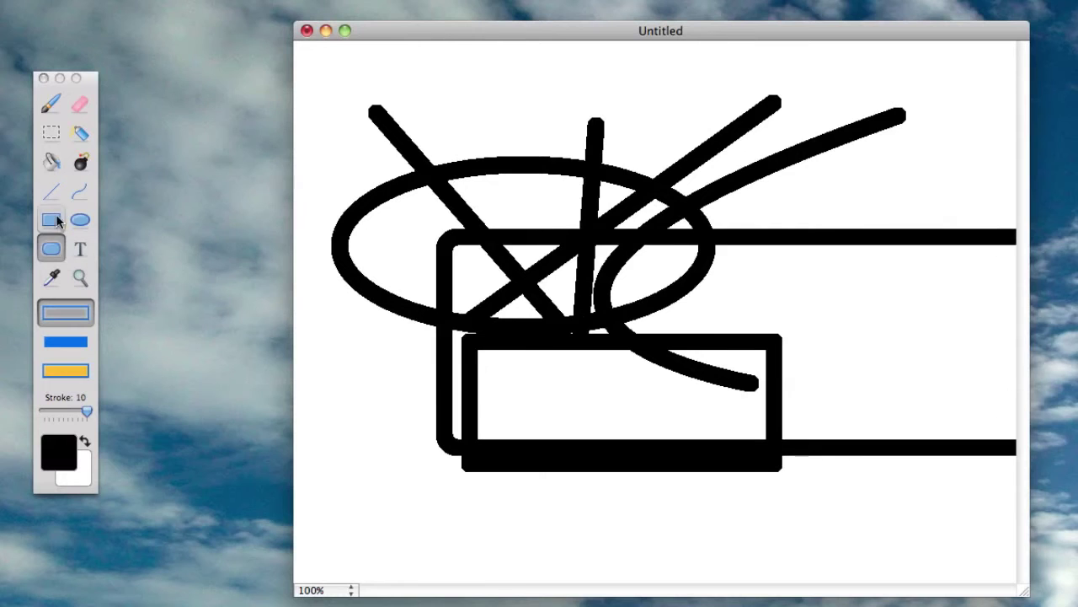
{"action": "left_click", "coordinate": [81, 248]}
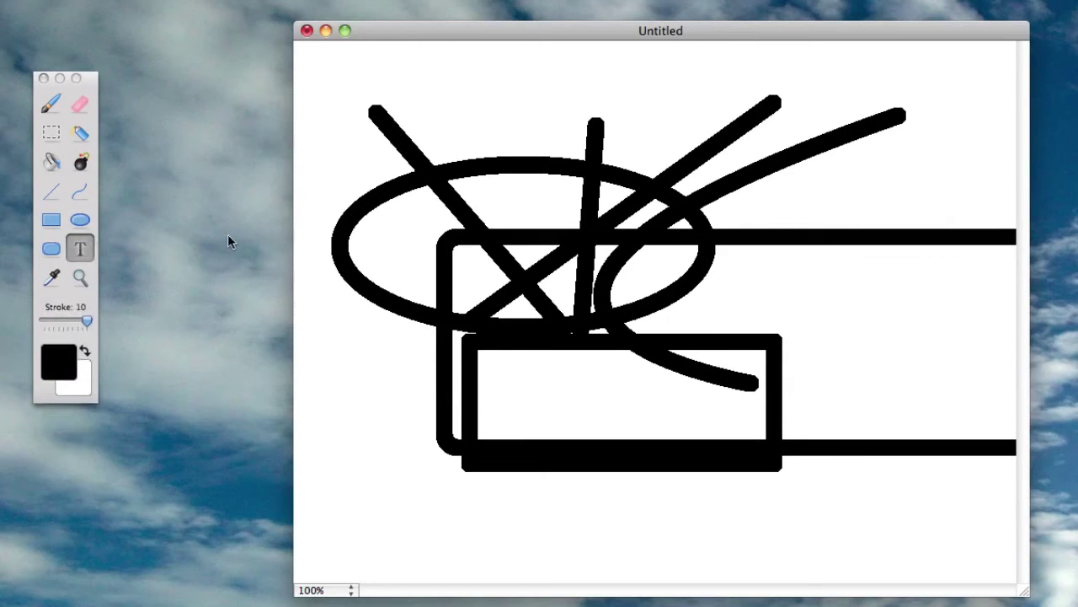
Step: Type THE in a new text block near the canvas top and set it in LCD at size 72
{"action": "left_click", "coordinate": [581, 90]}
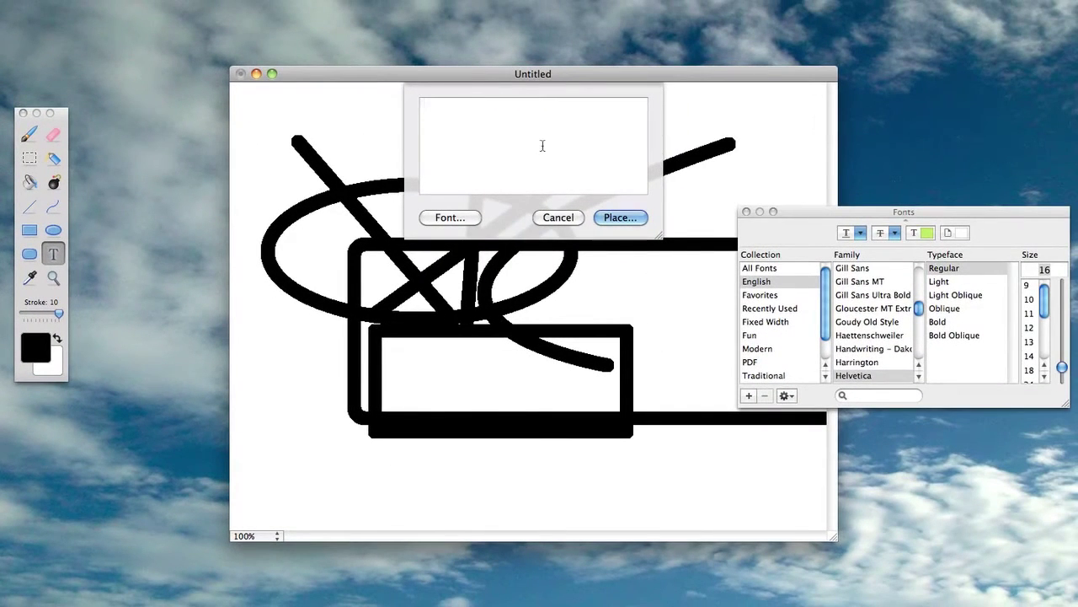
{"action": "type", "text": "THE"}
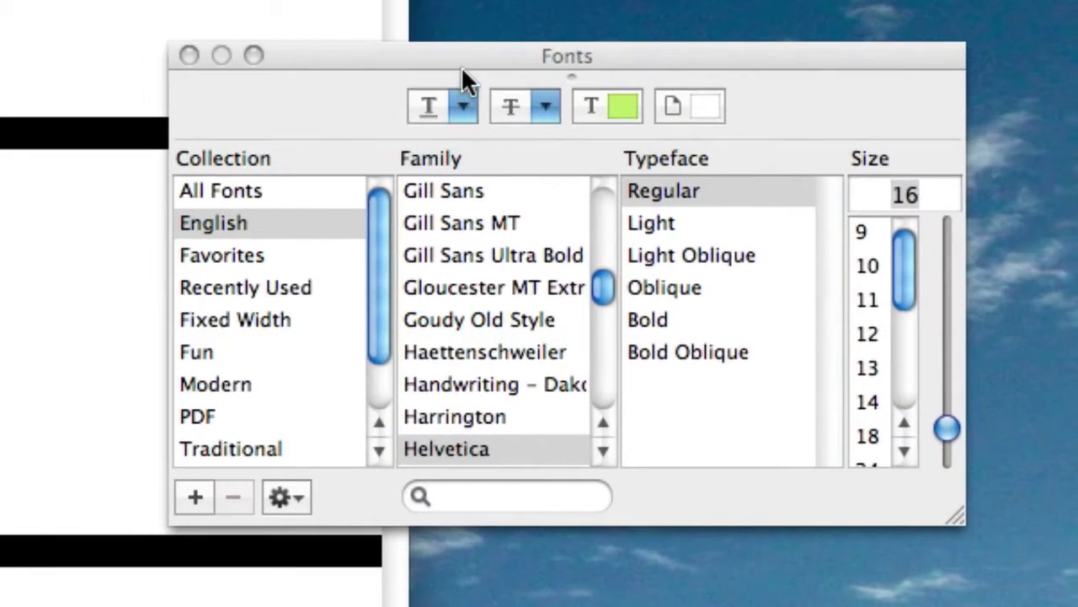
{"action": "scroll", "coordinate": [278, 333], "scroll_direction": "down", "scroll_amount": 1}
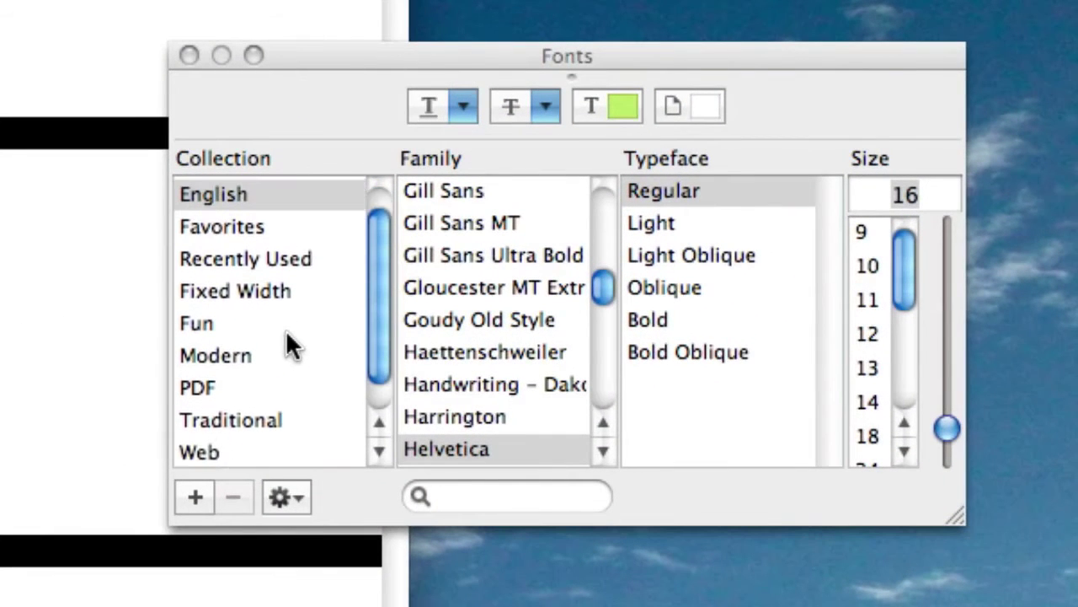
{"action": "scroll", "coordinate": [286, 329], "scroll_direction": "up", "scroll_amount": 1}
{"action": "scroll", "coordinate": [560, 356], "scroll_direction": "down", "scroll_amount": 10}
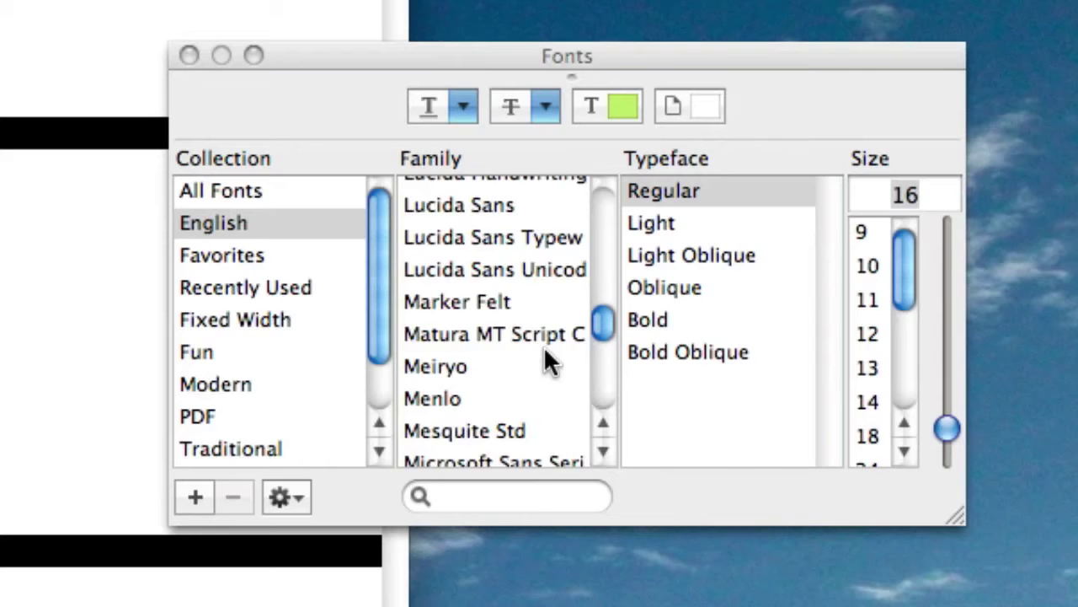
{"action": "scroll", "coordinate": [523, 354], "scroll_direction": "up", "scroll_amount": 5}
{"action": "left_click", "coordinate": [489, 183]}
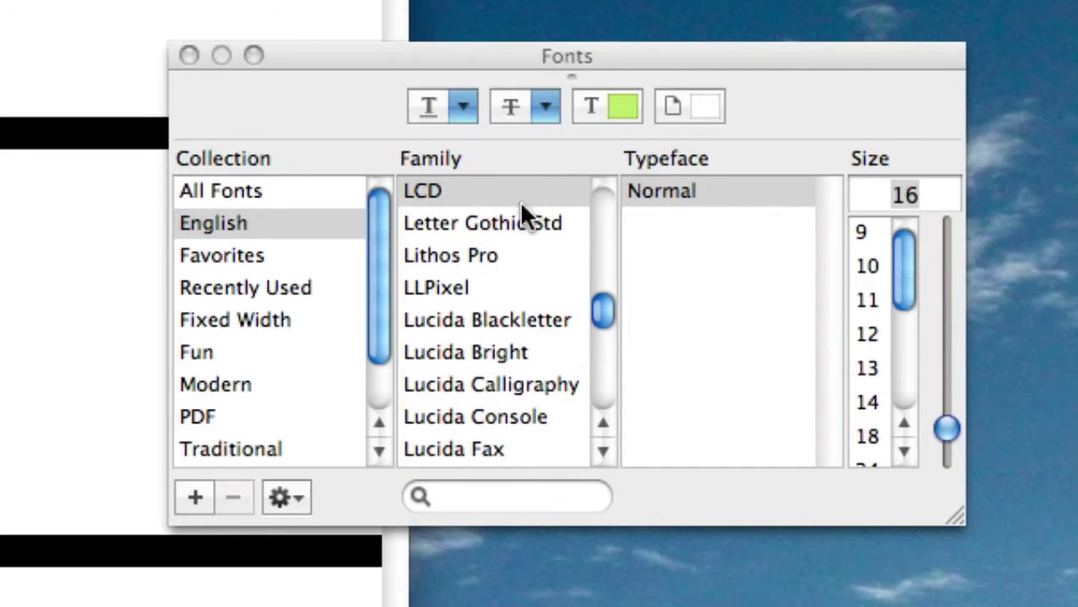
{"action": "left_click", "coordinate": [904, 449]}
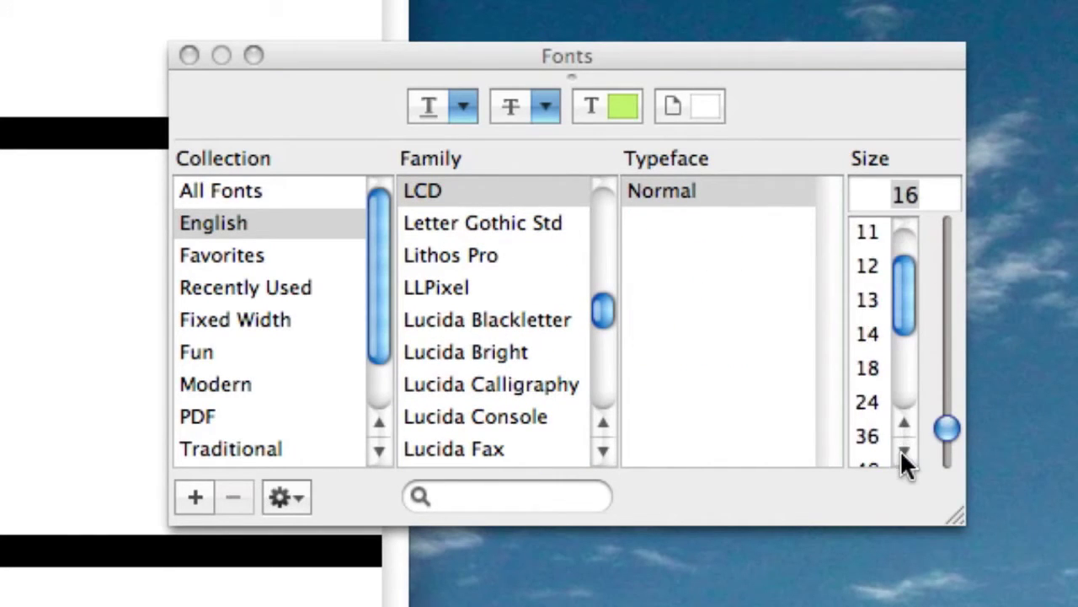
{"action": "left_click", "coordinate": [868, 436]}
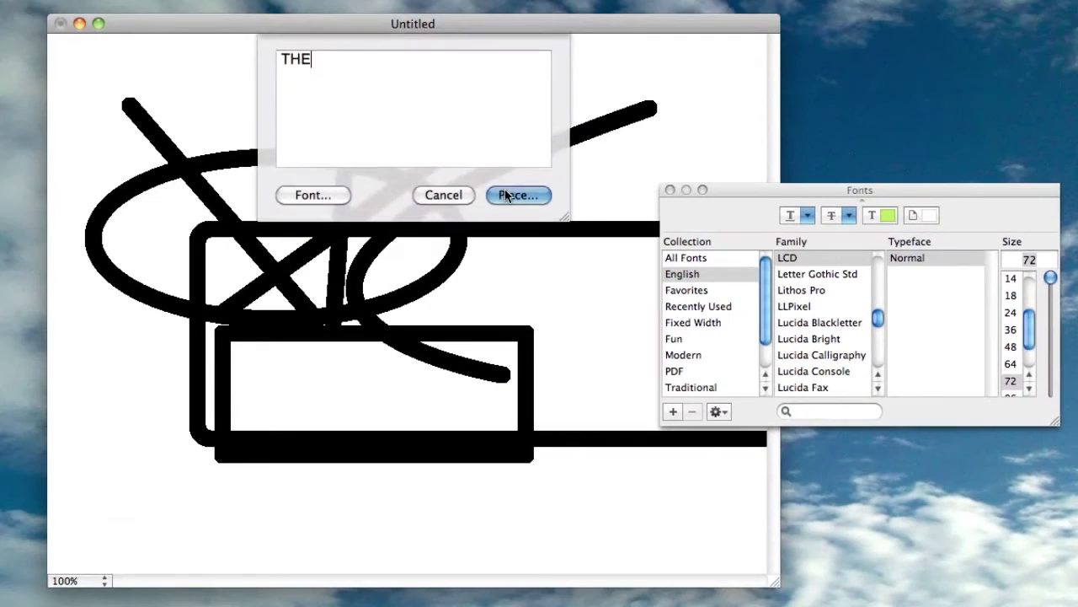
Step: Place THE on the canvas, then eyedropper white and finally black from the rectangle outline
{"action": "left_click", "coordinate": [520, 195]}
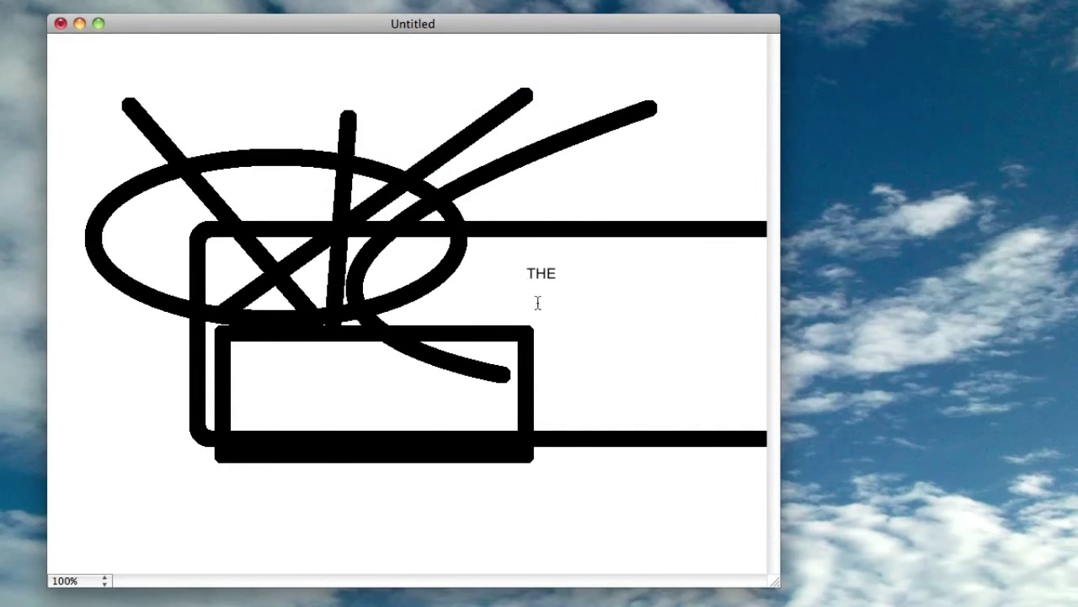
{"action": "left_click", "coordinate": [532, 239]}
{"action": "left_click", "coordinate": [36, 274]}
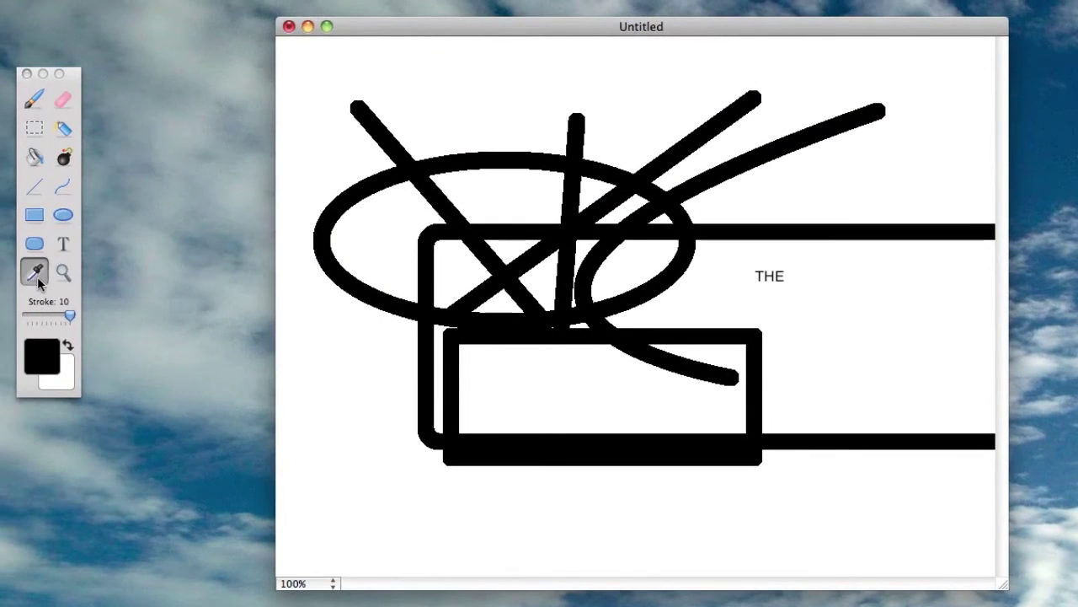
{"action": "left_click", "coordinate": [679, 84]}
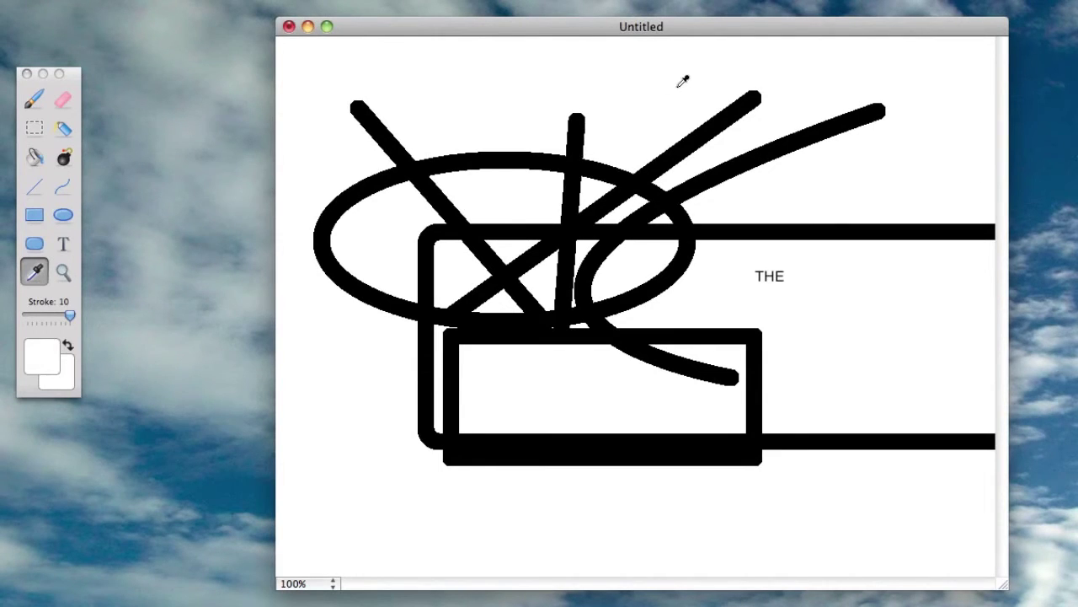
{"action": "left_click", "coordinate": [453, 376]}
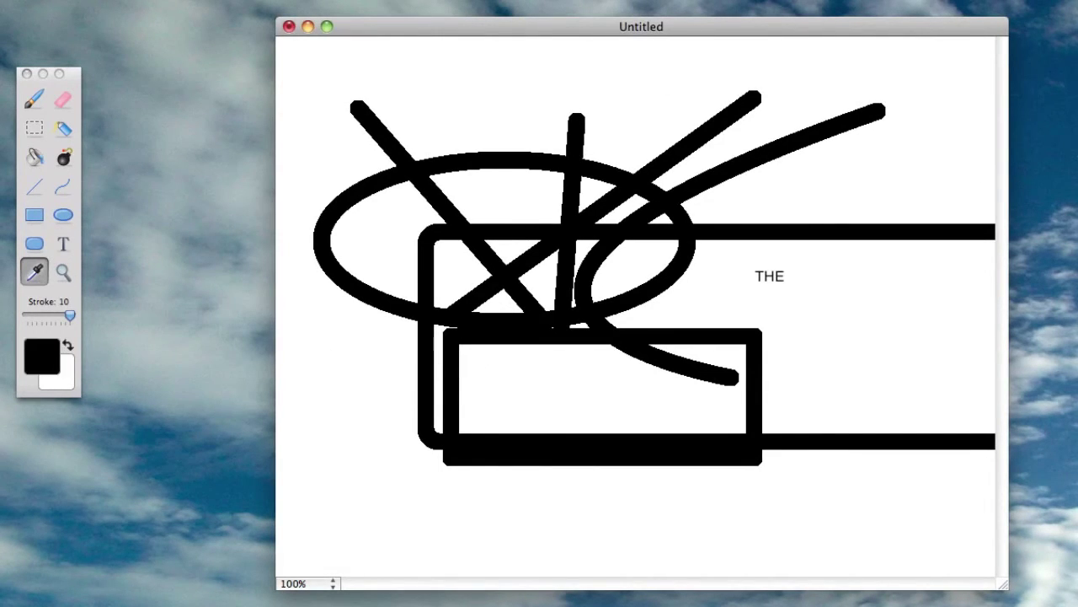
Step: Zoom into the drawing up to 1600%, then set the zoom back to 100%
{"action": "left_click", "coordinate": [64, 272]}
{"action": "left_click", "coordinate": [396, 271]}
{"action": "left_click", "coordinate": [397, 271]}
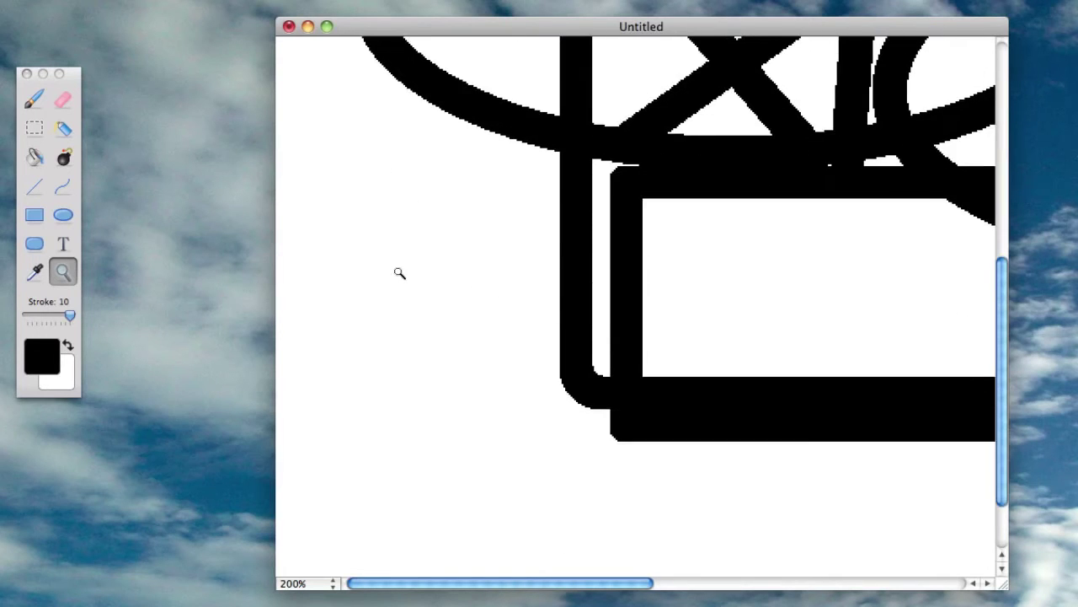
{"action": "left_click", "coordinate": [396, 272]}
{"action": "left_click", "coordinate": [395, 273]}
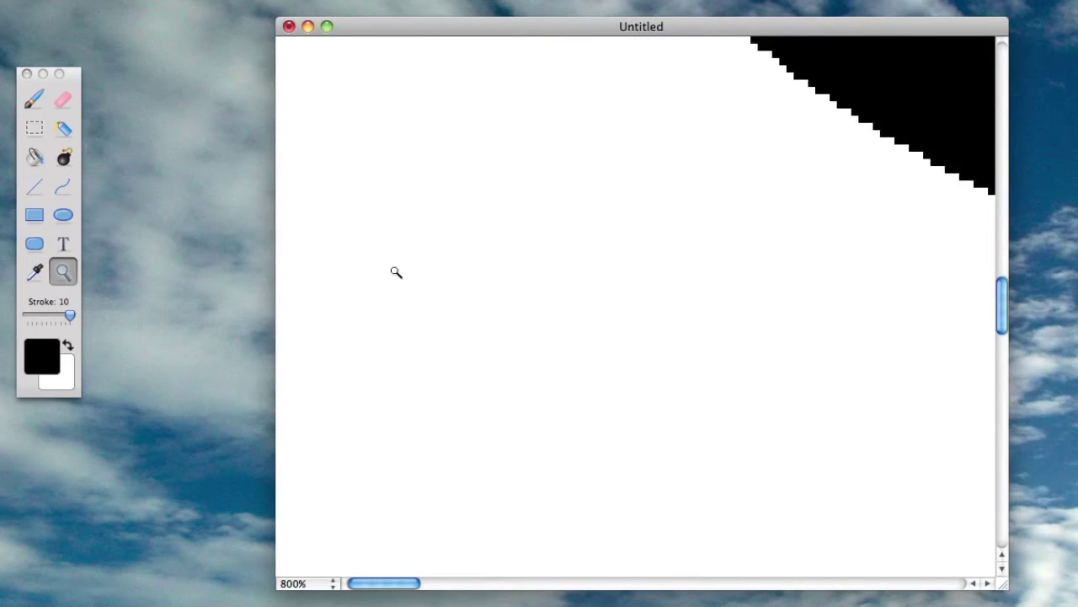
{"action": "left_click", "coordinate": [331, 584]}
{"action": "left_click", "coordinate": [310, 524]}
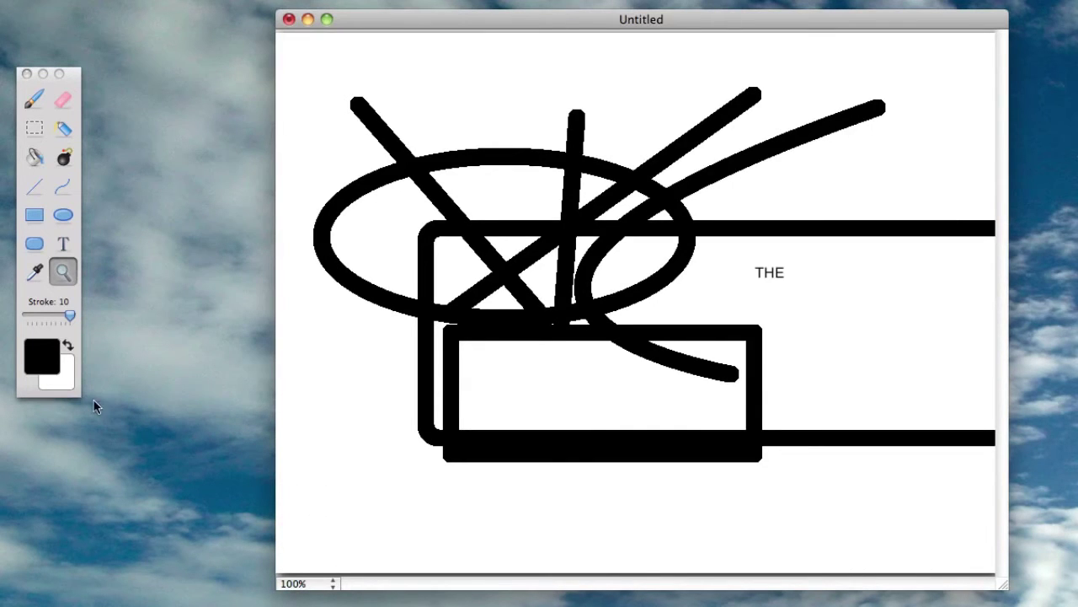
Step: Open the drawing-colour picker and try hues on the colour wheel, settling on light green
{"action": "left_click", "coordinate": [46, 357]}
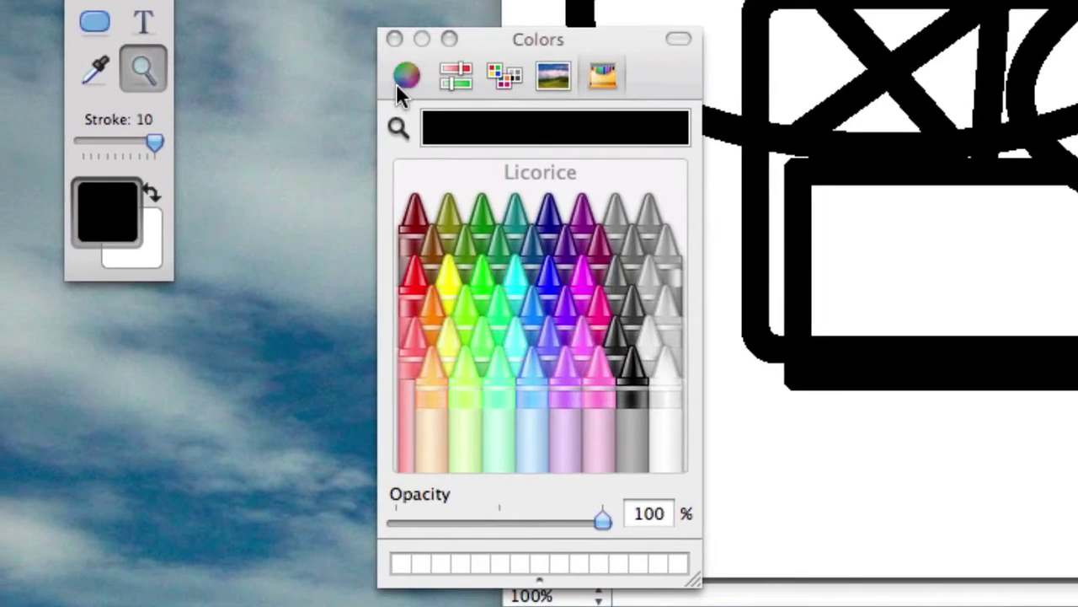
{"action": "left_click", "coordinate": [216, 279]}
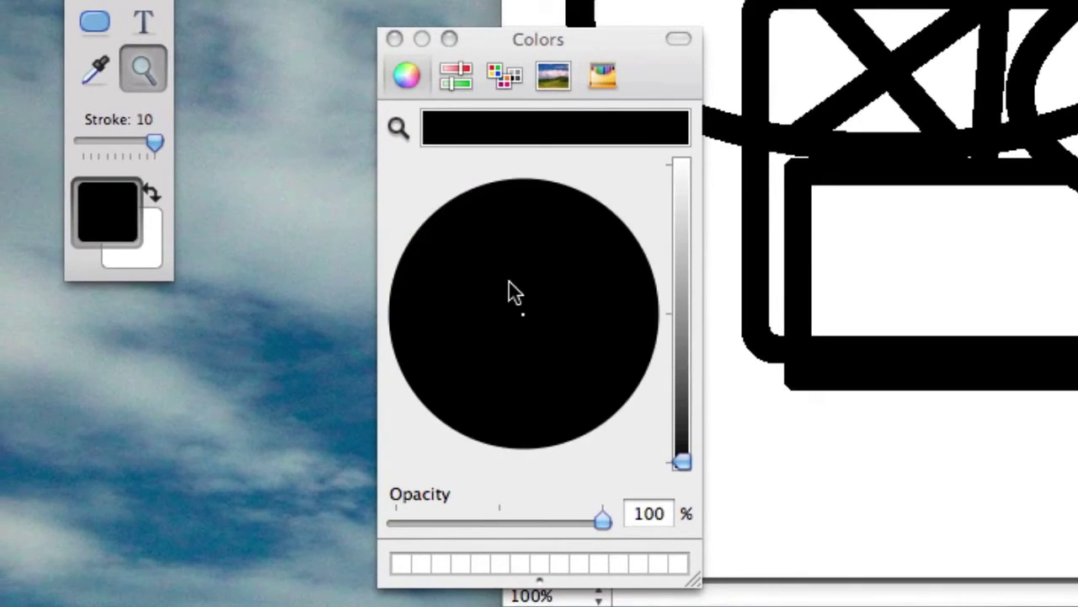
{"action": "left_click_drag", "start_coordinate": [682, 461], "coordinate": [674, 132]}
{"action": "left_click", "coordinate": [538, 242]}
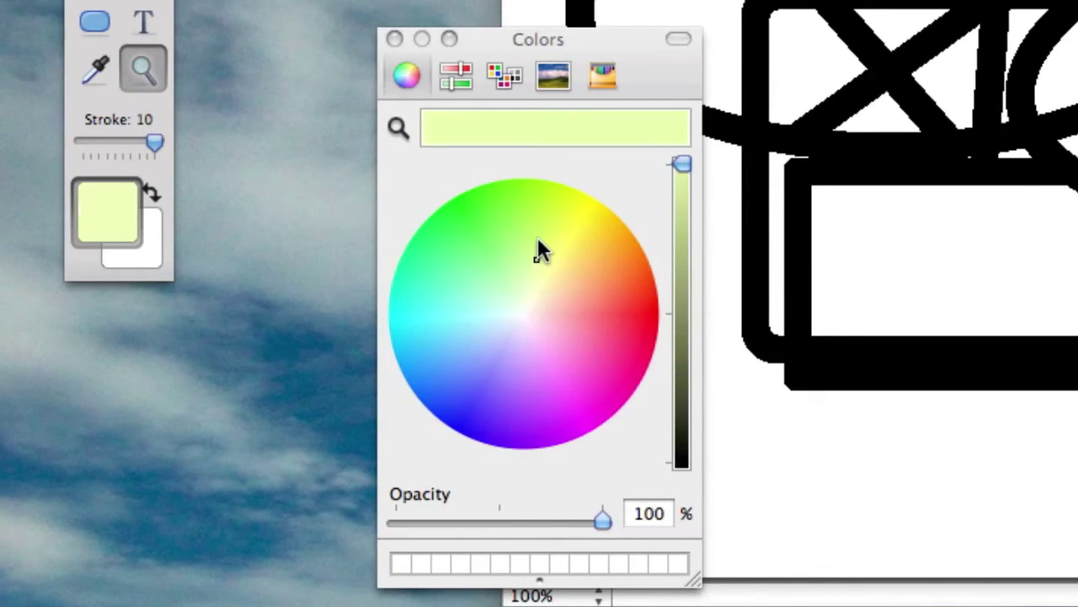
{"action": "left_click", "coordinate": [635, 291]}
{"action": "left_click", "coordinate": [481, 392]}
{"action": "left_click", "coordinate": [436, 258]}
{"action": "left_click", "coordinate": [460, 256]}
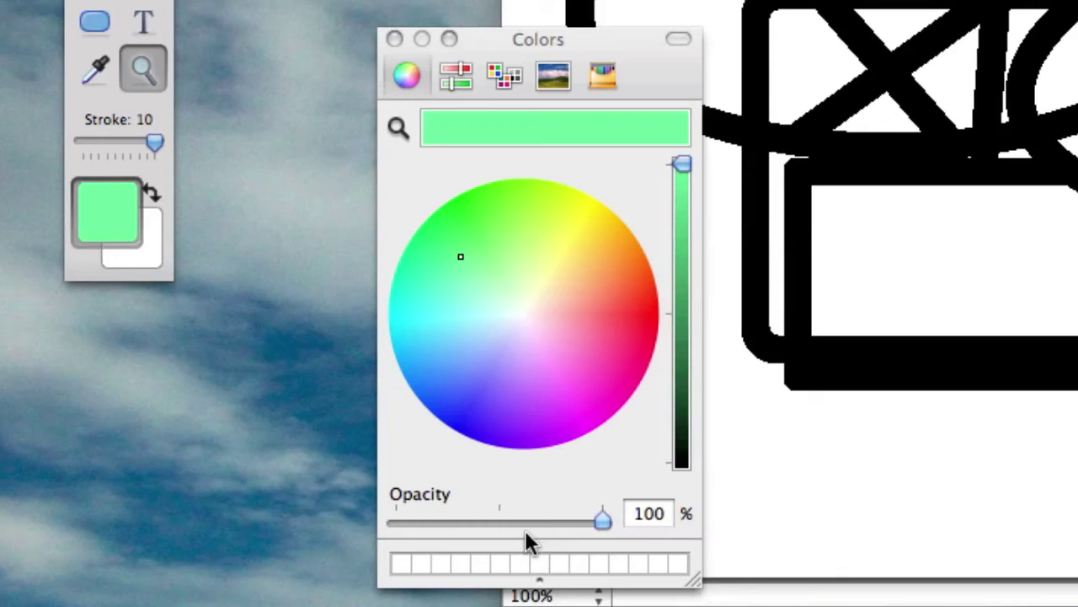
{"action": "left_click_drag", "start_coordinate": [525, 532], "coordinate": [619, 522]}
{"action": "mouse_move", "coordinate": [693, 165]}
{"action": "left_mouse_down"}
{"action": "mouse_move", "coordinate": [691, 350]}
{"action": "mouse_move", "coordinate": [684, 162]}
{"action": "left_mouse_up"}
Step: Explore the Gray Scale slider and the Apple palette's Green and Magenta swatches
{"action": "left_click", "coordinate": [462, 75]}
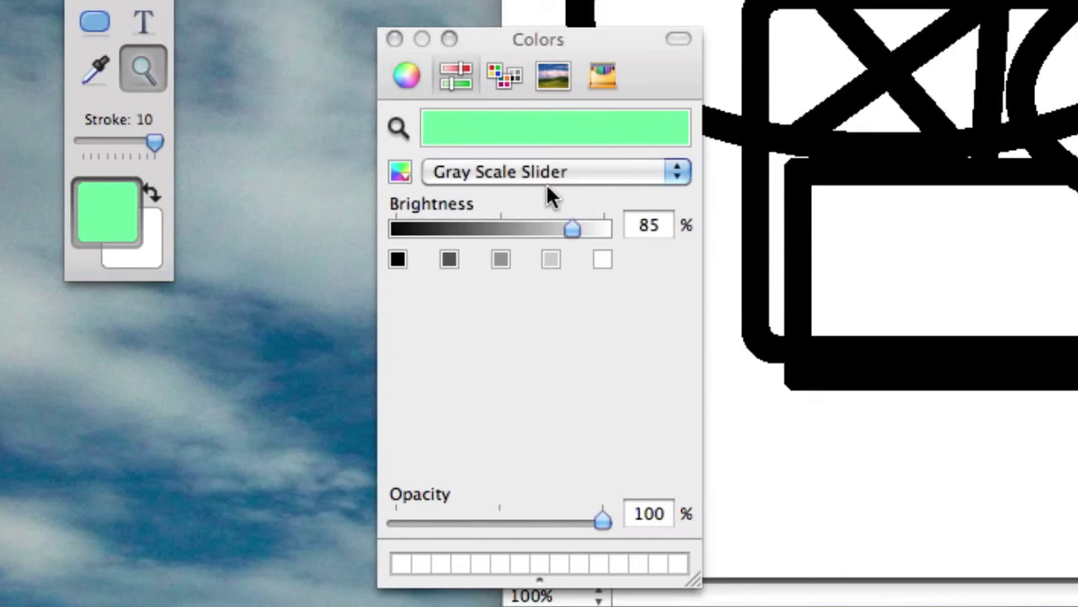
{"action": "left_click", "coordinate": [615, 173]}
{"action": "left_click", "coordinate": [616, 168]}
{"action": "left_click_drag", "start_coordinate": [575, 228], "coordinate": [625, 227]}
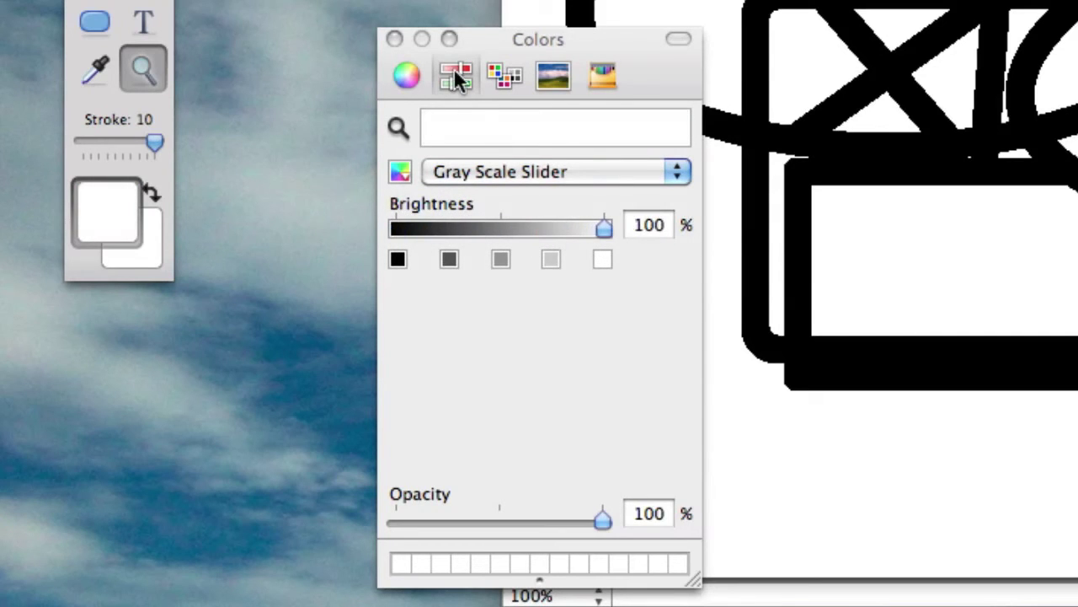
{"action": "left_click", "coordinate": [505, 75]}
{"action": "scroll", "coordinate": [516, 303], "scroll_direction": "up", "scroll_amount": 3}
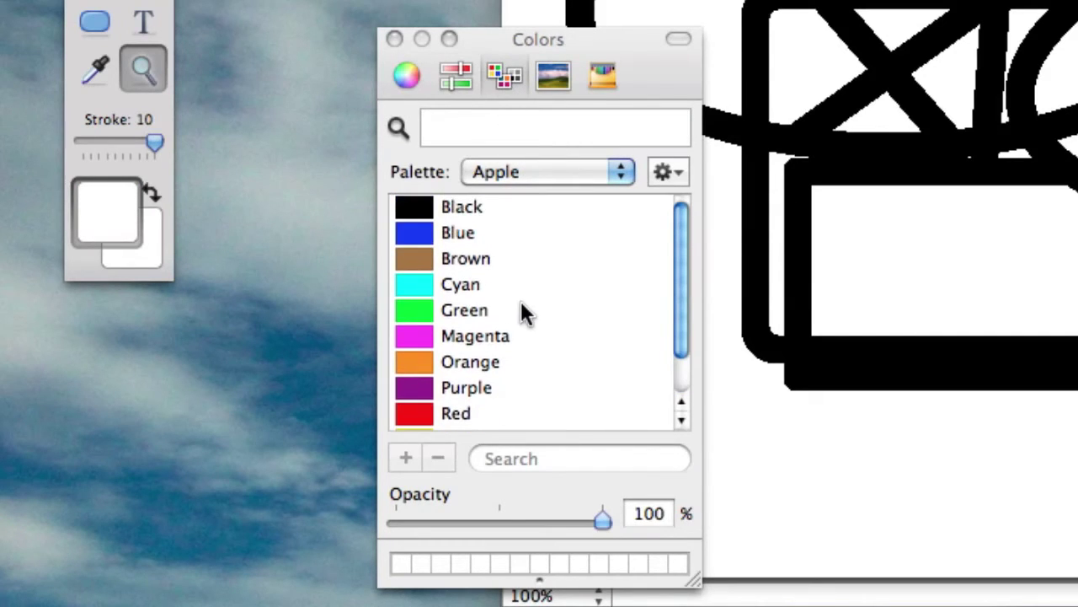
{"action": "left_click", "coordinate": [523, 310]}
{"action": "scroll", "coordinate": [524, 303], "scroll_direction": "down", "scroll_amount": 2}
{"action": "left_click", "coordinate": [524, 289]}
{"action": "left_click", "coordinate": [563, 171]}
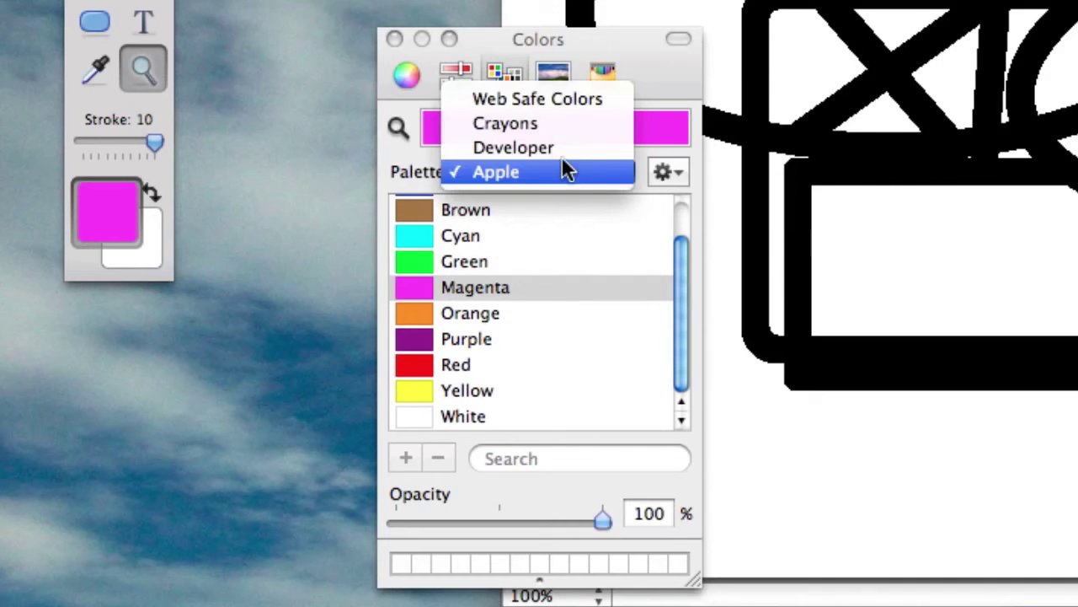
{"action": "left_click", "coordinate": [546, 176]}
Step: Sweep the Spectrum image, try several crayons, and choose the Flora light-green crayon
{"action": "left_click", "coordinate": [541, 78]}
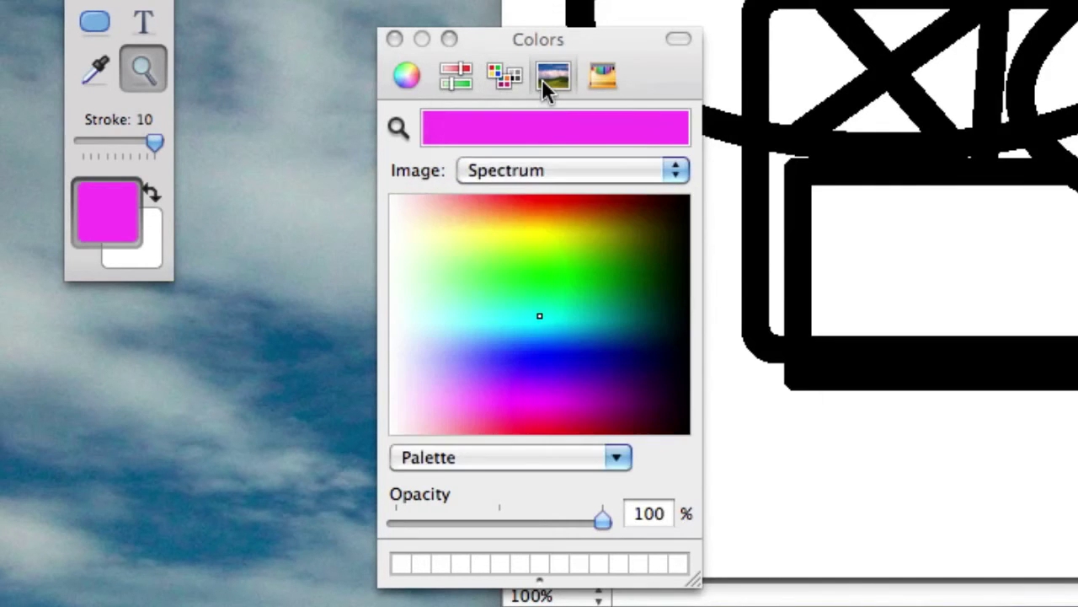
{"action": "mouse_move", "coordinate": [543, 245]}
{"action": "left_mouse_down"}
{"action": "mouse_move", "coordinate": [568, 207]}
{"action": "mouse_move", "coordinate": [618, 325]}
{"action": "mouse_move", "coordinate": [432, 345]}
{"action": "mouse_move", "coordinate": [587, 367]}
{"action": "mouse_move", "coordinate": [578, 244]}
{"action": "left_mouse_up"}
{"action": "left_click", "coordinate": [594, 76]}
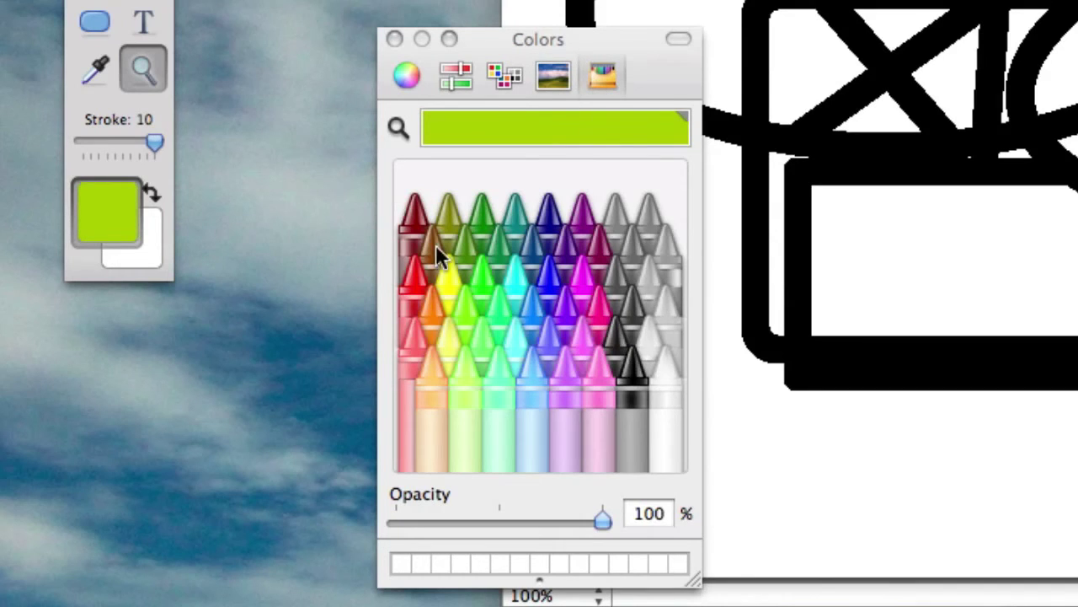
{"action": "left_click", "coordinate": [424, 209]}
{"action": "left_click", "coordinate": [503, 261]}
{"action": "left_click", "coordinate": [582, 283]}
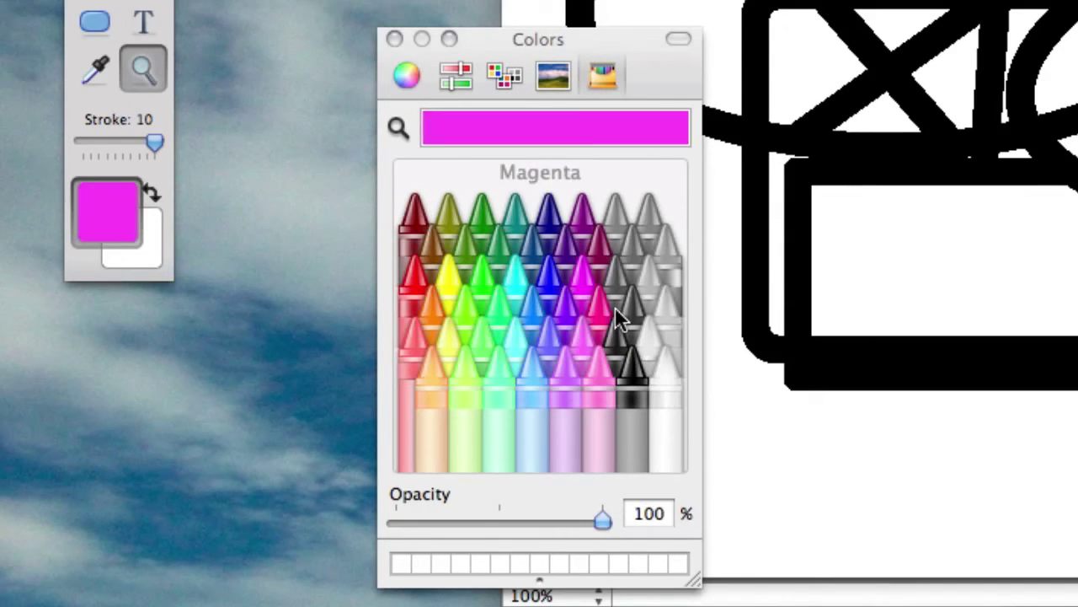
{"action": "left_click", "coordinate": [606, 396]}
{"action": "left_click", "coordinate": [453, 318]}
{"action": "left_click", "coordinate": [487, 329]}
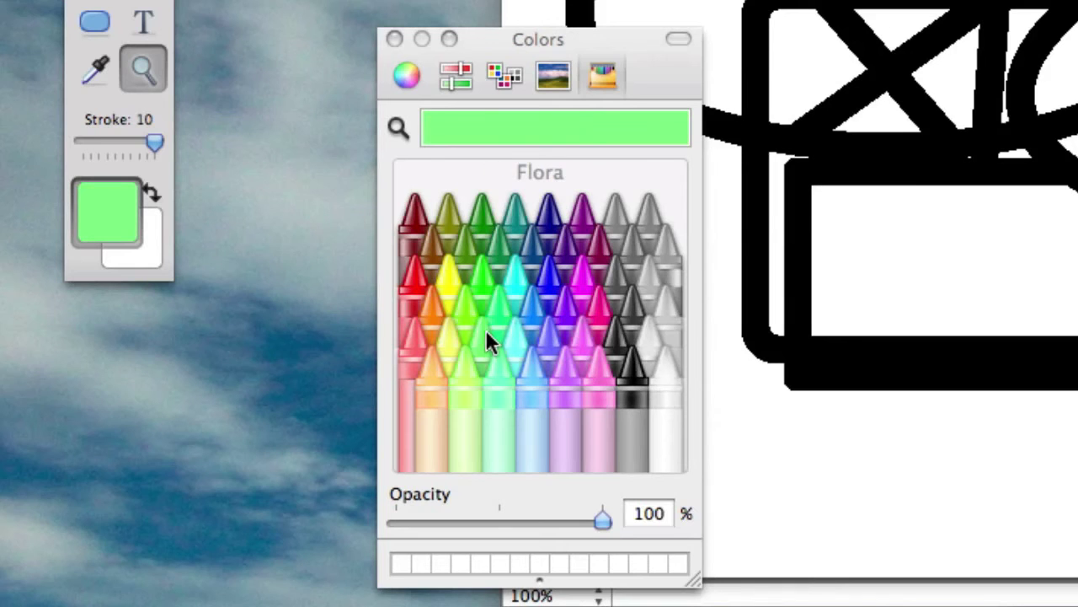
{"action": "left_click", "coordinate": [401, 38]}
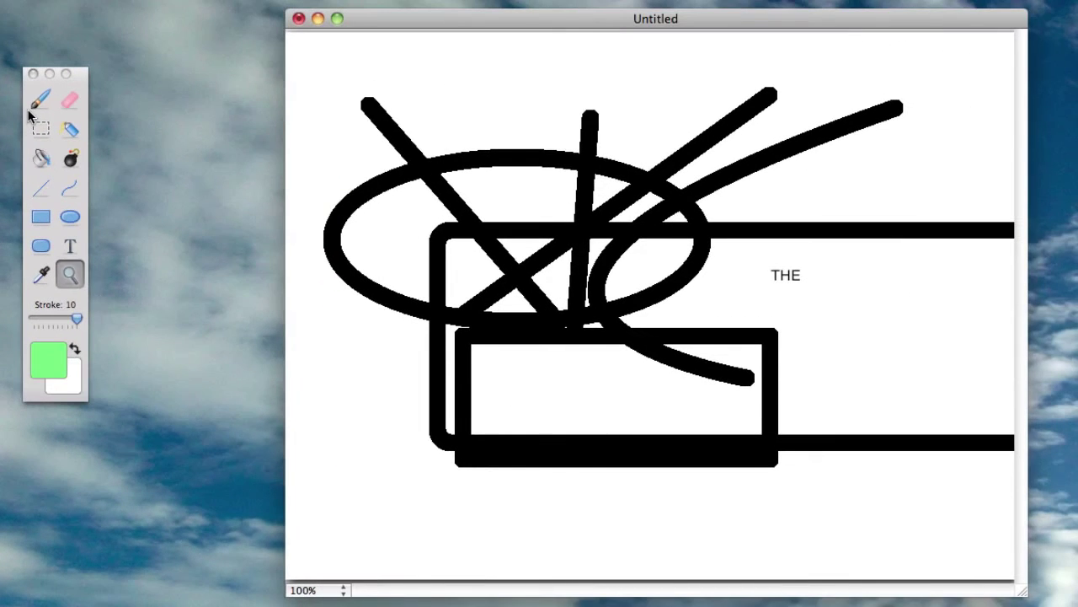
Step: Paint a wavy light-green brush stroke across the drawing, then begin saving it
{"action": "left_click", "coordinate": [40, 100]}
{"action": "mouse_move", "coordinate": [488, 127]}
{"action": "left_mouse_down"}
{"action": "mouse_move", "coordinate": [532, 185]}
{"action": "mouse_move", "coordinate": [734, 223]}
{"action": "mouse_move", "coordinate": [714, 305]}
{"action": "mouse_move", "coordinate": [853, 310]}
{"action": "mouse_move", "coordinate": [769, 453]}
{"action": "mouse_move", "coordinate": [883, 498]}
{"action": "mouse_move", "coordinate": [796, 505]}
{"action": "mouse_move", "coordinate": [832, 508]}
{"action": "left_mouse_up"}
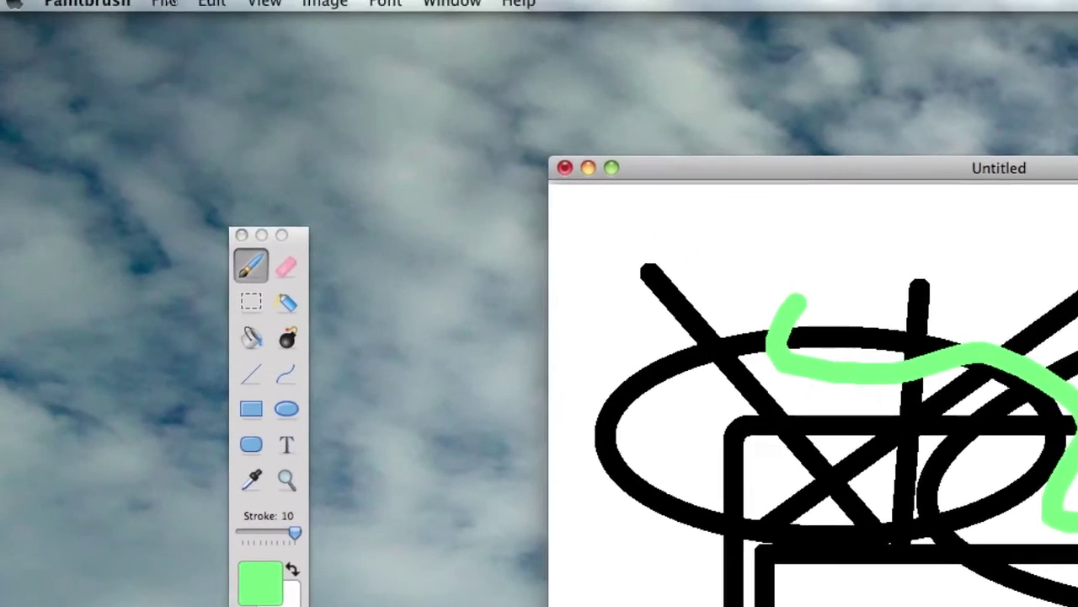
{"action": "left_click", "coordinate": [182, 10]}
{"action": "left_click", "coordinate": [277, 163]}
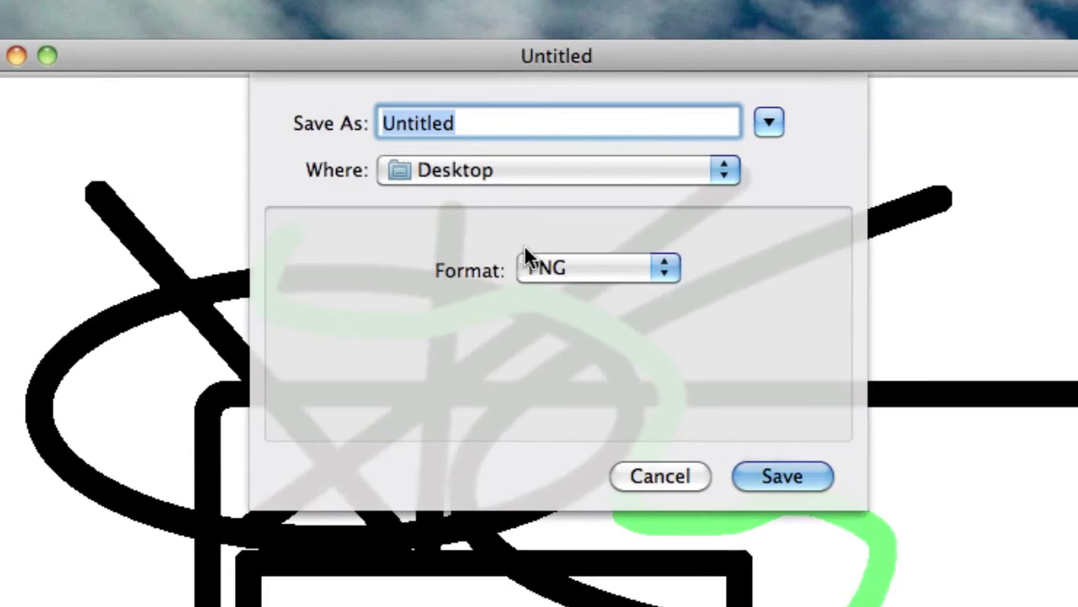
{"action": "left_click", "coordinate": [556, 267]}
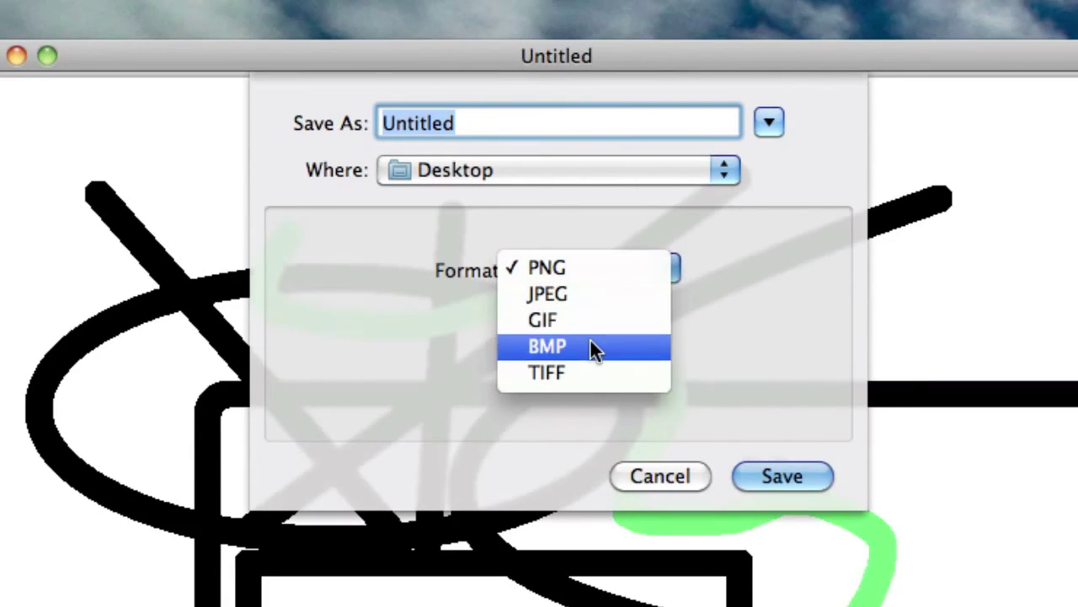
{"action": "left_click", "coordinate": [584, 373]}
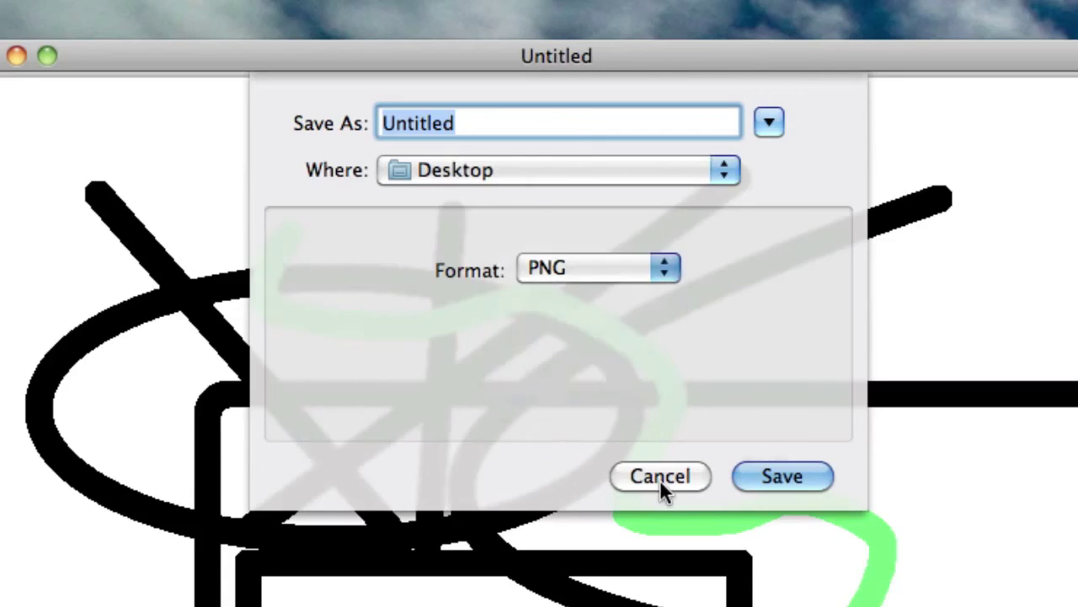
{"action": "left_click", "coordinate": [660, 477]}
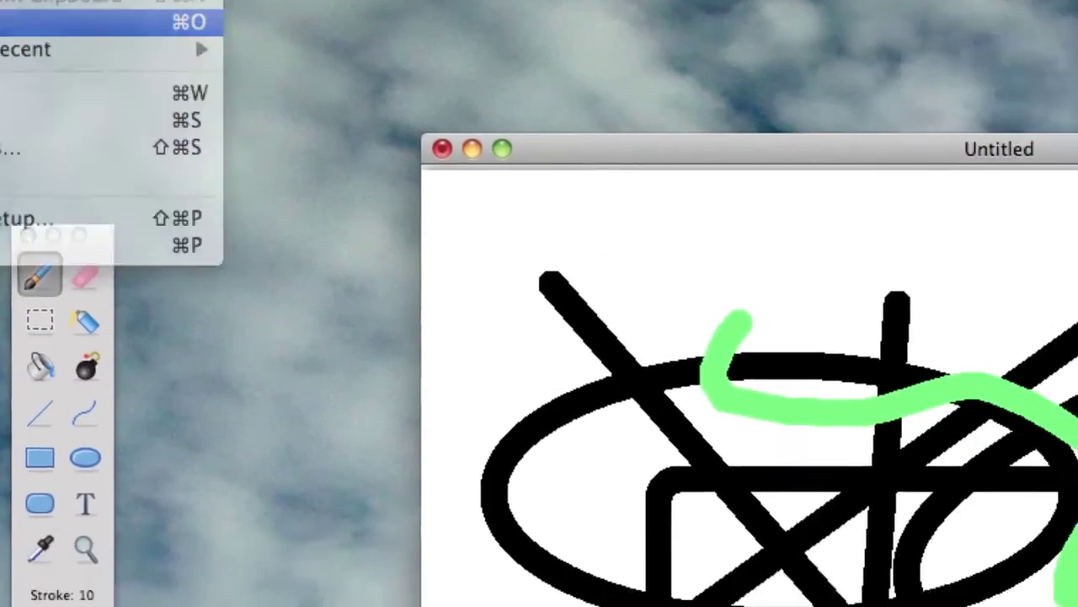
Step: Open the image snap20101123_192203.png
{"action": "left_click", "coordinate": [156, 25]}
{"action": "scroll", "coordinate": [621, 279], "scroll_direction": "down", "scroll_amount": 10}
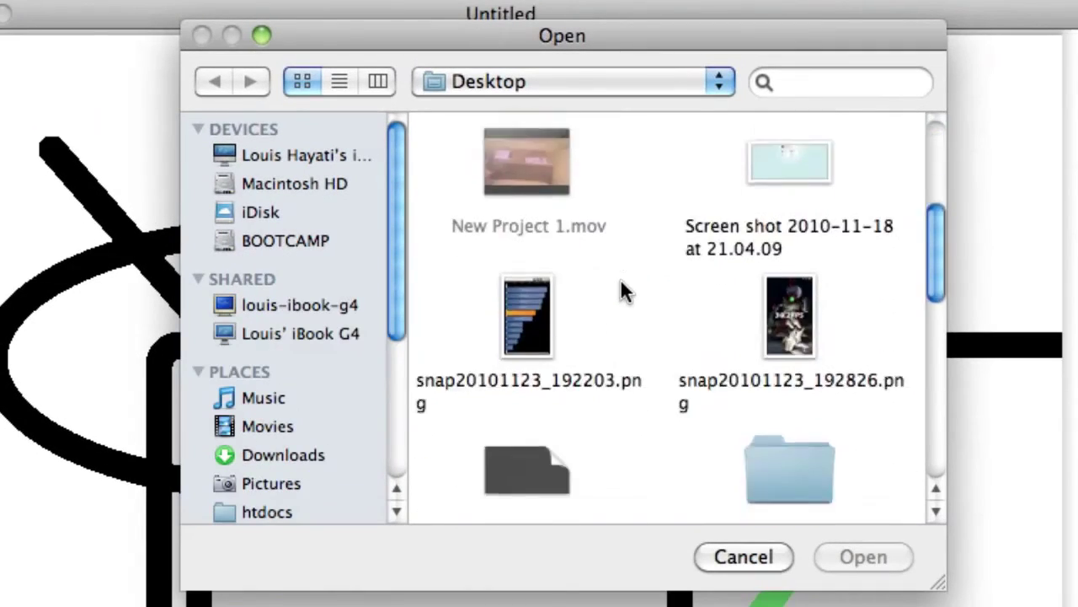
{"action": "scroll", "coordinate": [620, 280], "scroll_direction": "up", "scroll_amount": 5}
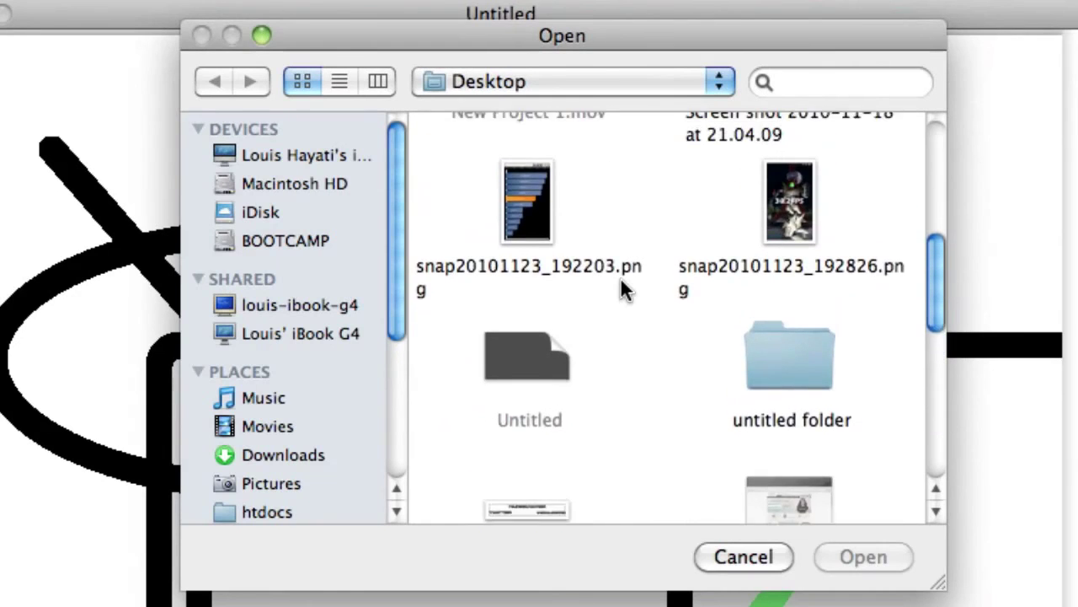
{"action": "double_click", "coordinate": [548, 241]}
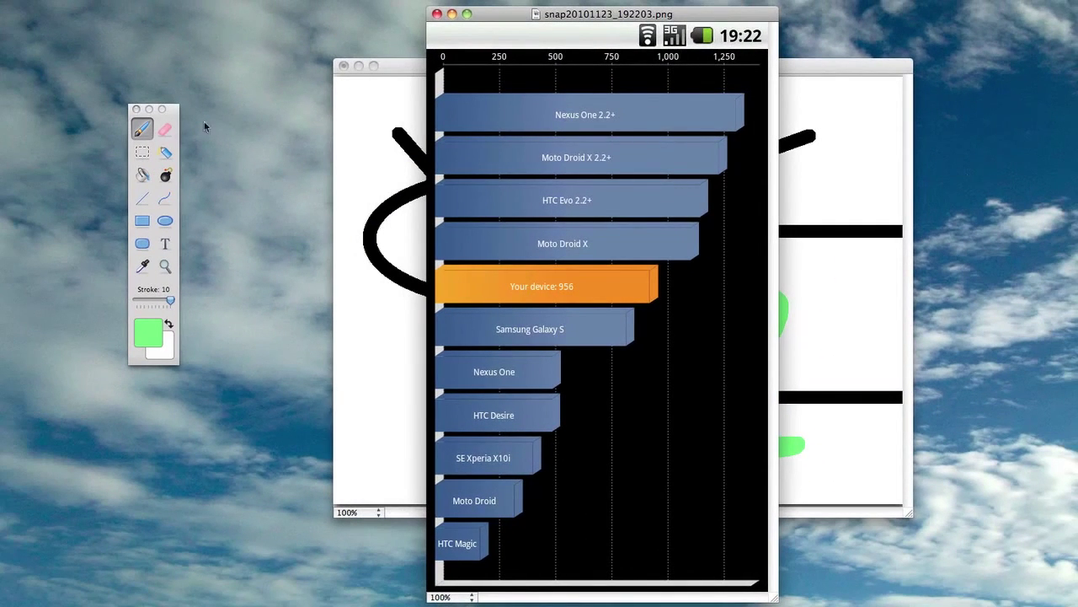
Step: Delete the area below the Your device bar to white and spray green dots over the bars
{"action": "left_click", "coordinate": [143, 151]}
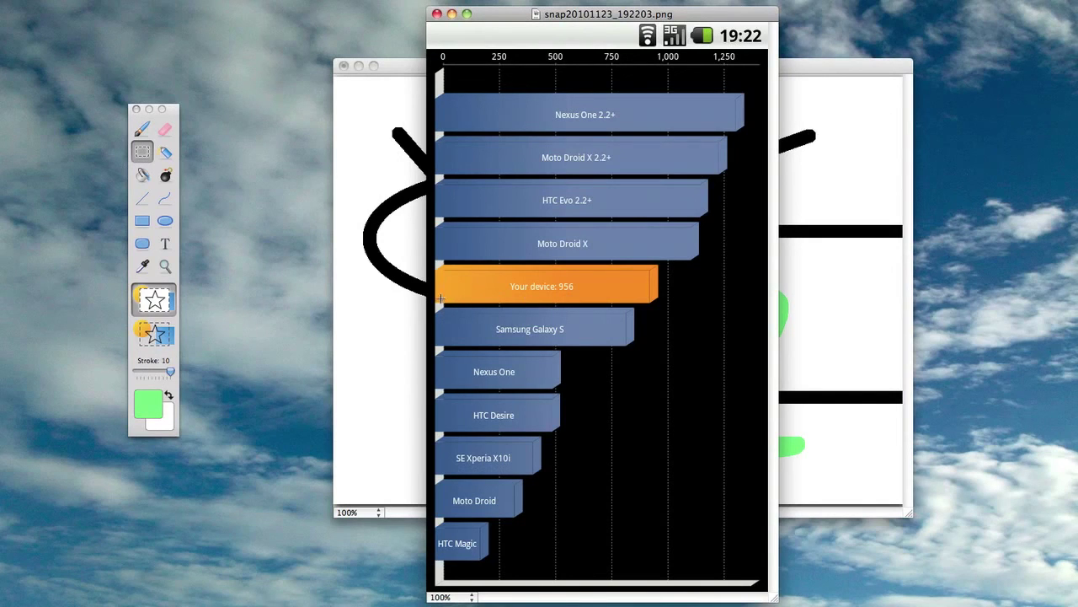
{"action": "left_click_drag", "start_coordinate": [434, 305], "coordinate": [767, 592]}
{"action": "key", "text": "Delete"}
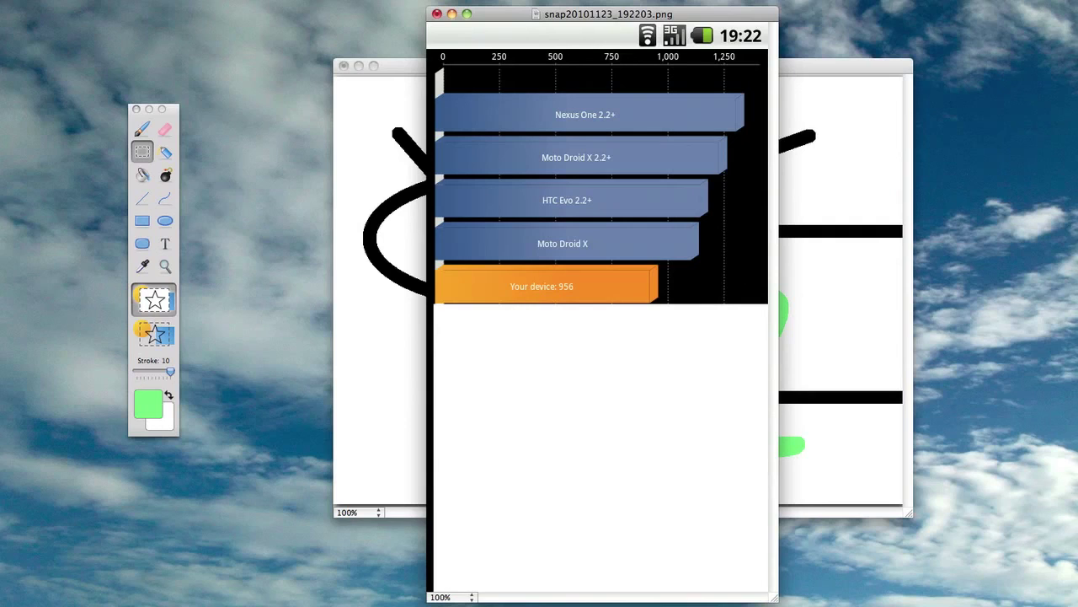
{"action": "left_click", "coordinate": [165, 151]}
{"action": "mouse_move", "coordinate": [585, 126]}
{"action": "left_mouse_down"}
{"action": "mouse_move", "coordinate": [646, 210]}
{"action": "mouse_move", "coordinate": [647, 248]}
{"action": "left_mouse_up"}
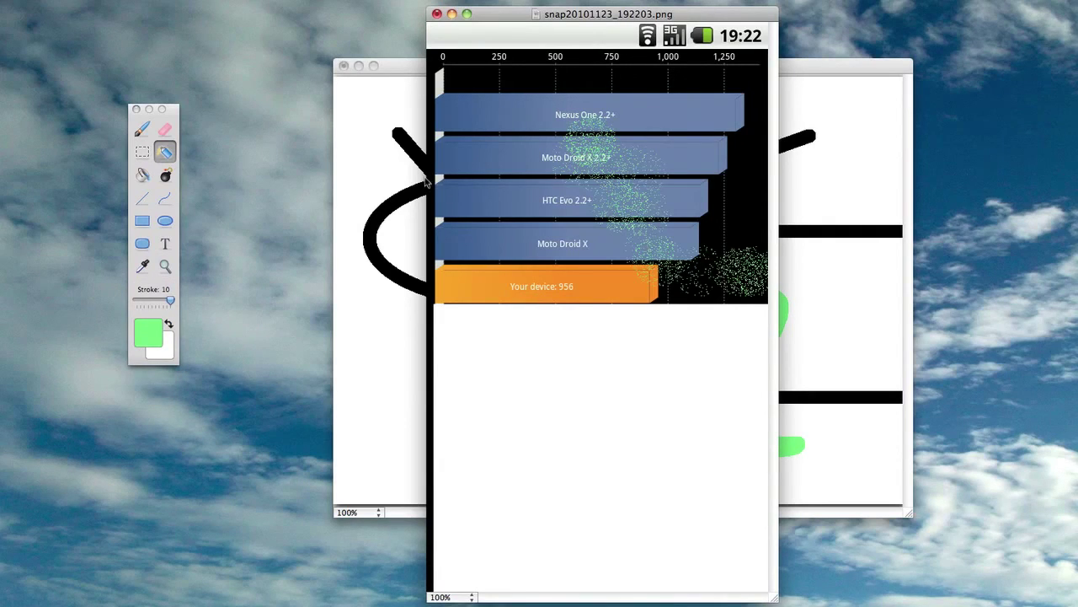